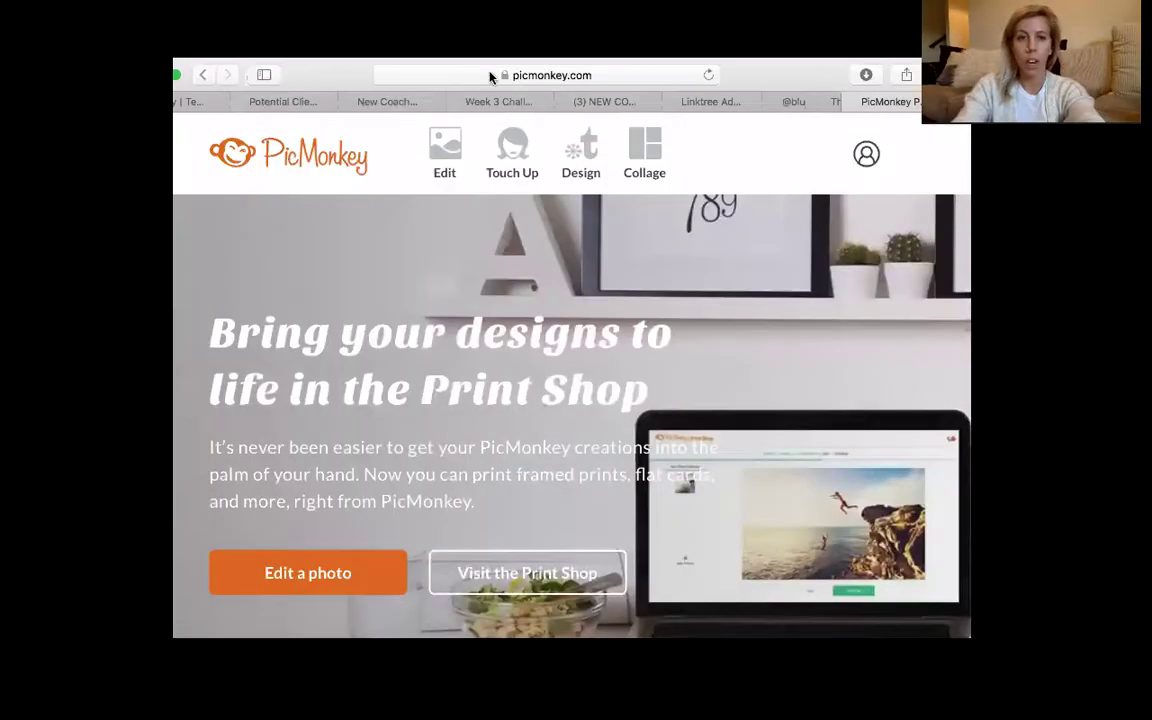
Switch the browser window to full screen.
left_click(176, 75)
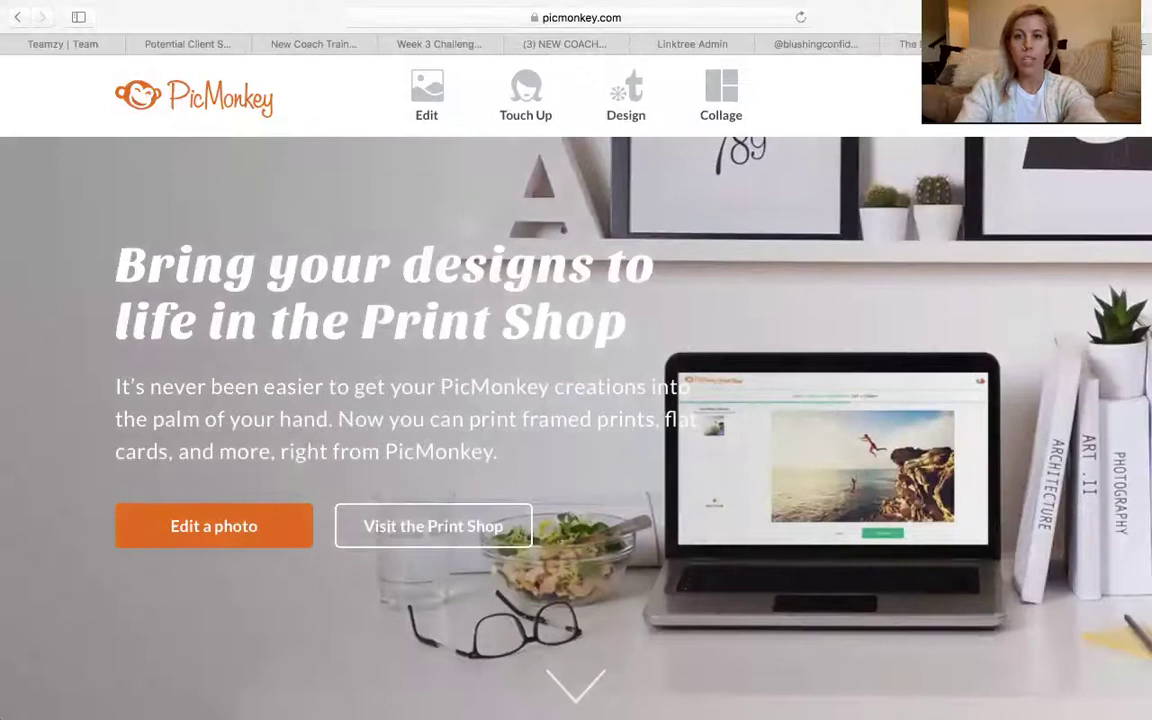
left_click(905, 44)
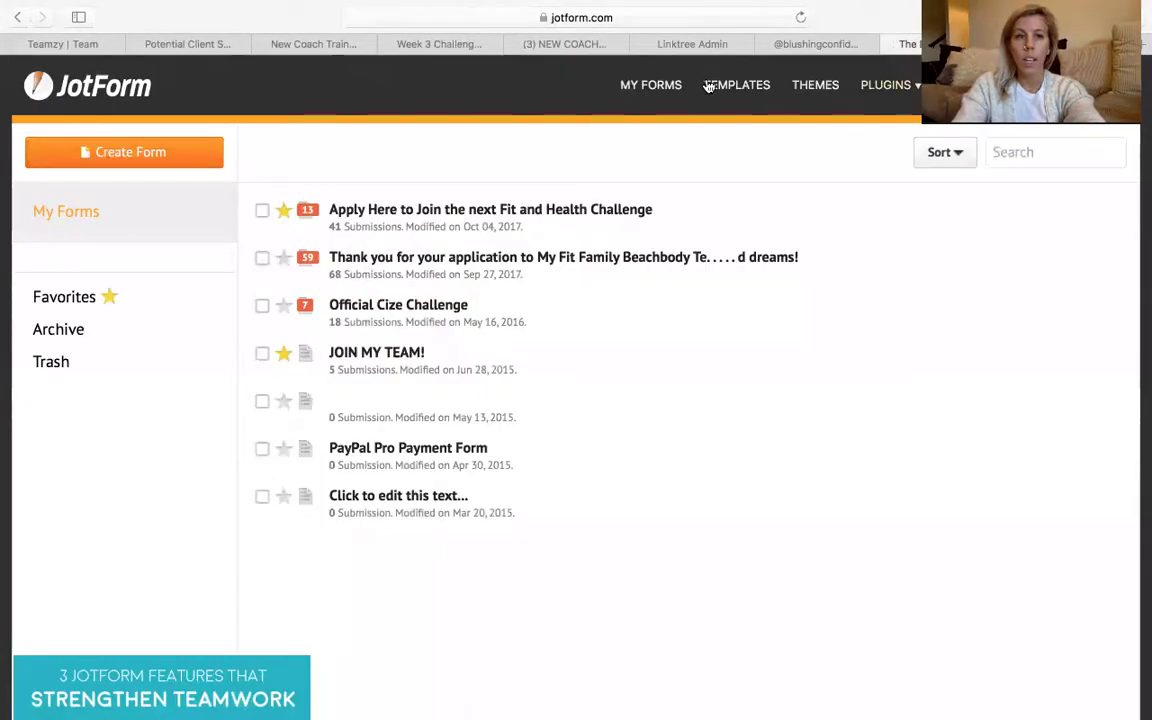
left_click(633, 37)
type("jotf")
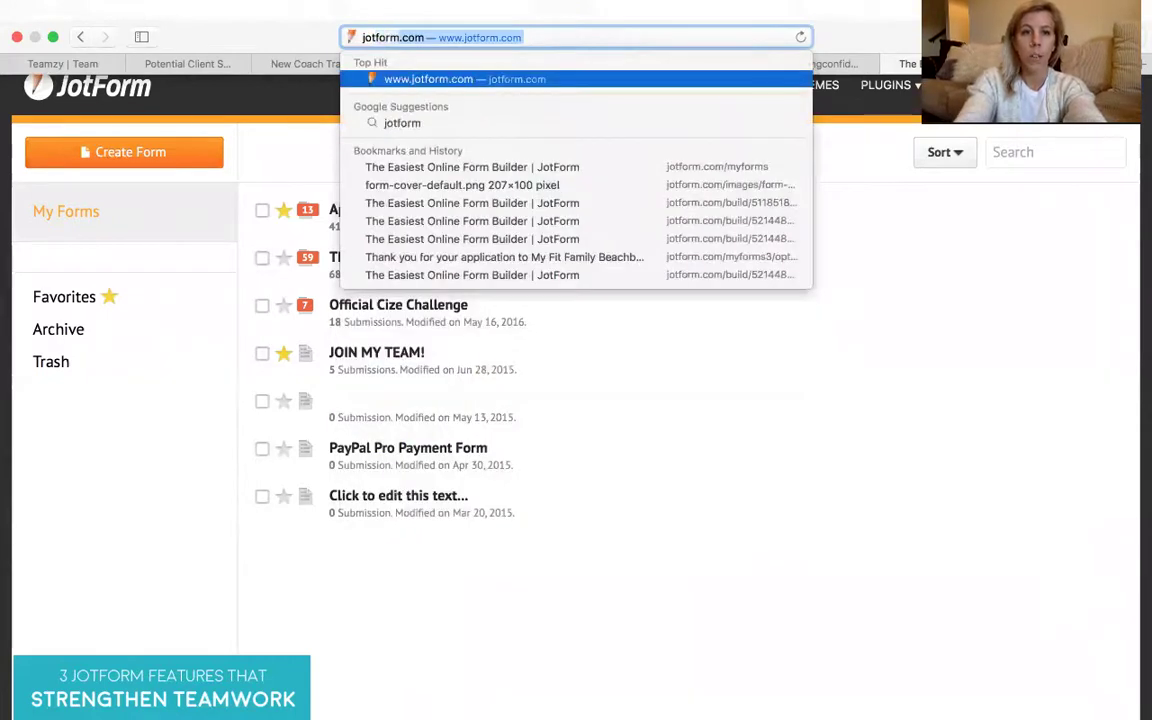
type("orm.com")
key("Return")
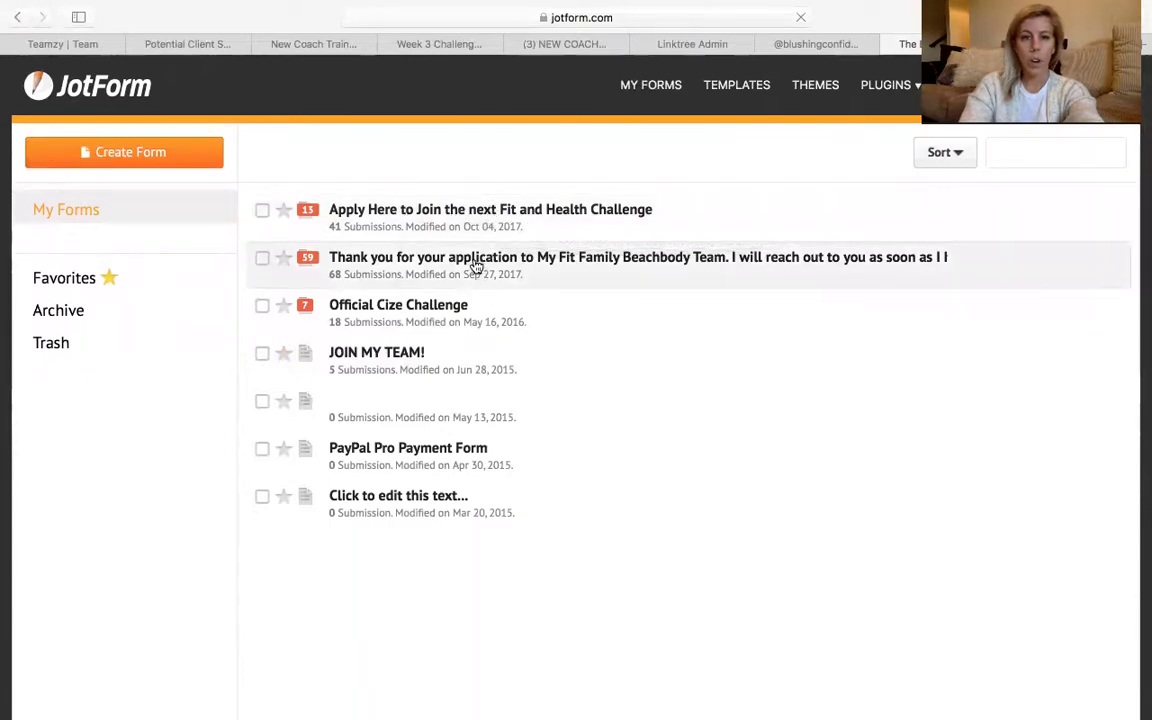
left_click(132, 160)
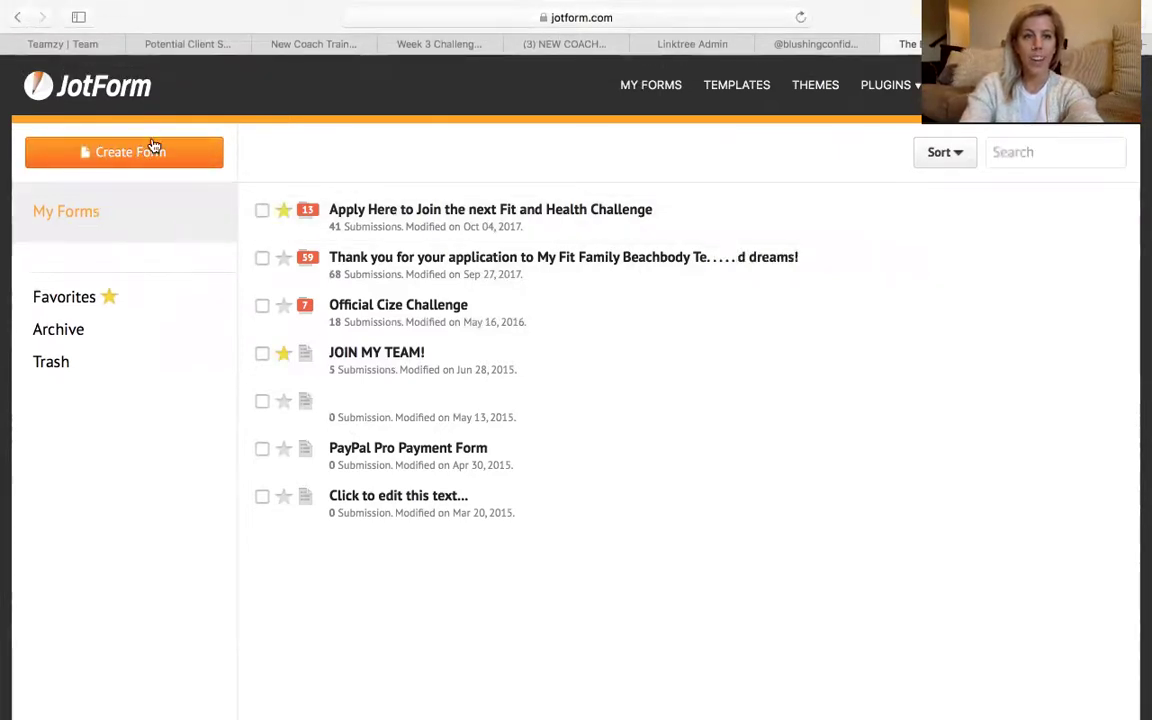
left_click(156, 152)
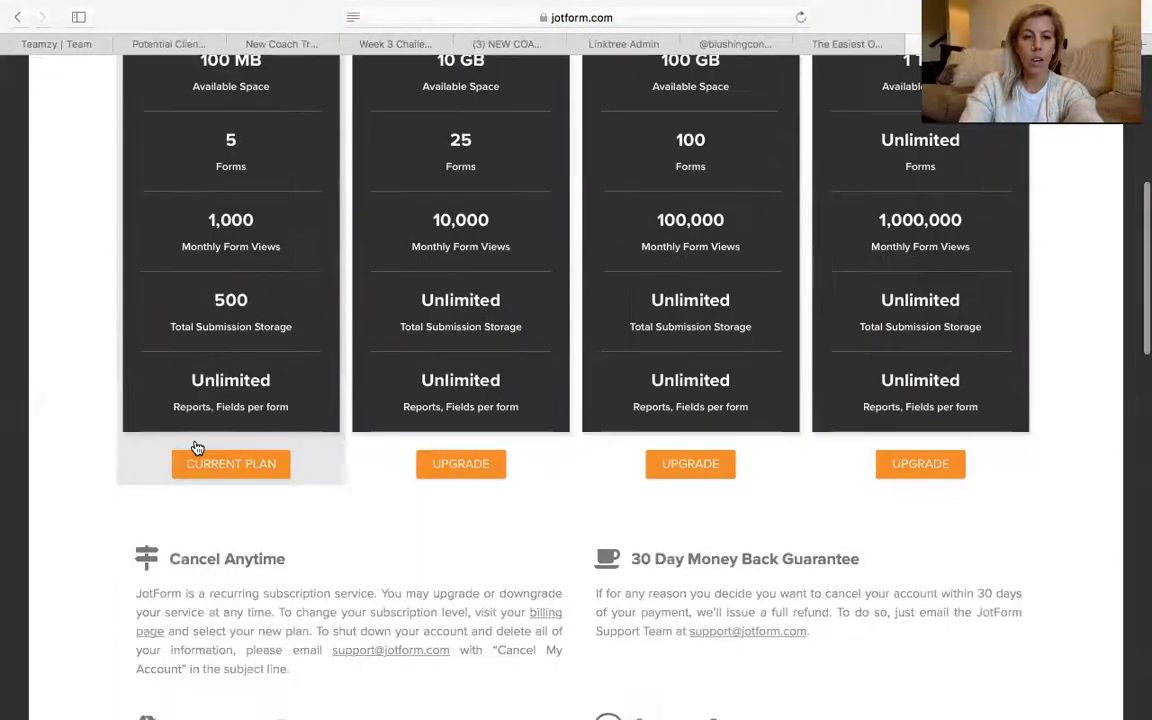
scroll(226, 473, "up", 1)
scroll(235, 525, "down", 1)
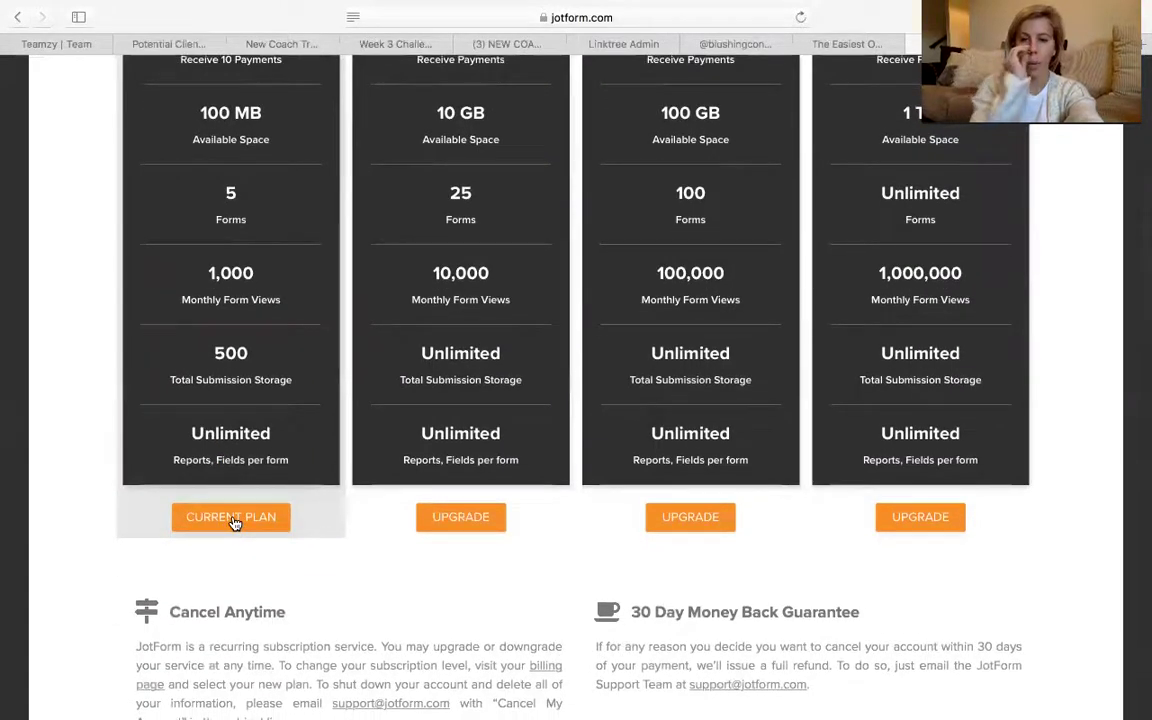
scroll(240, 525, "up", 8)
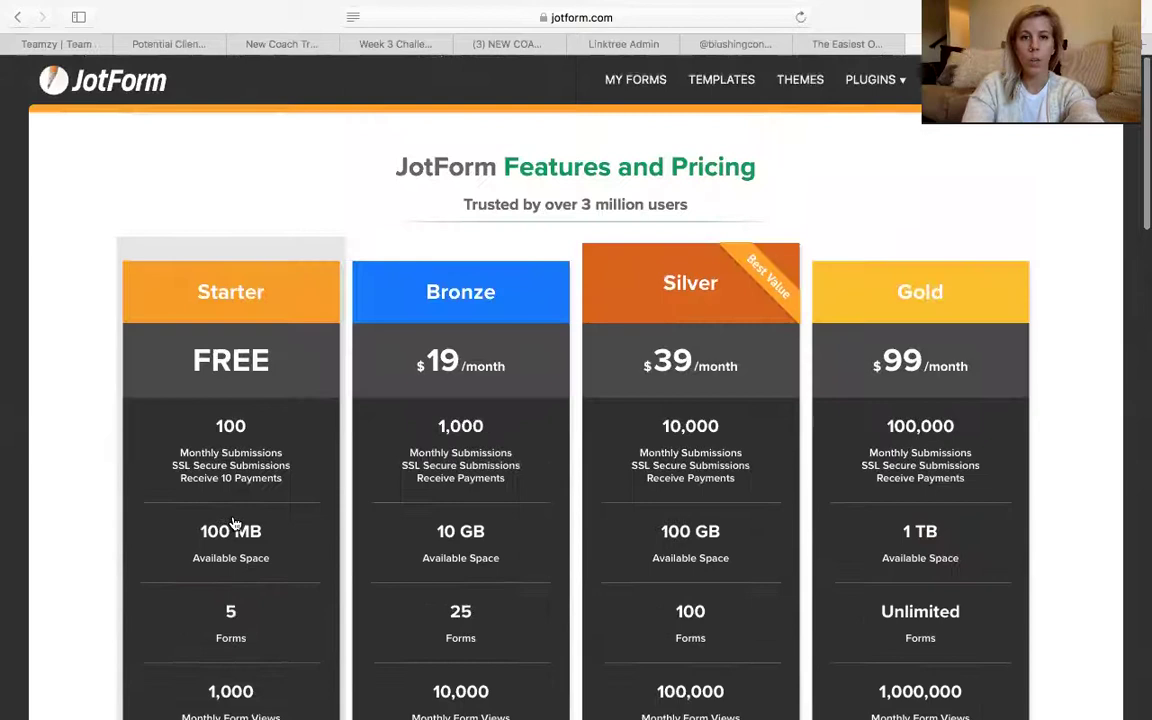
left_click(634, 80)
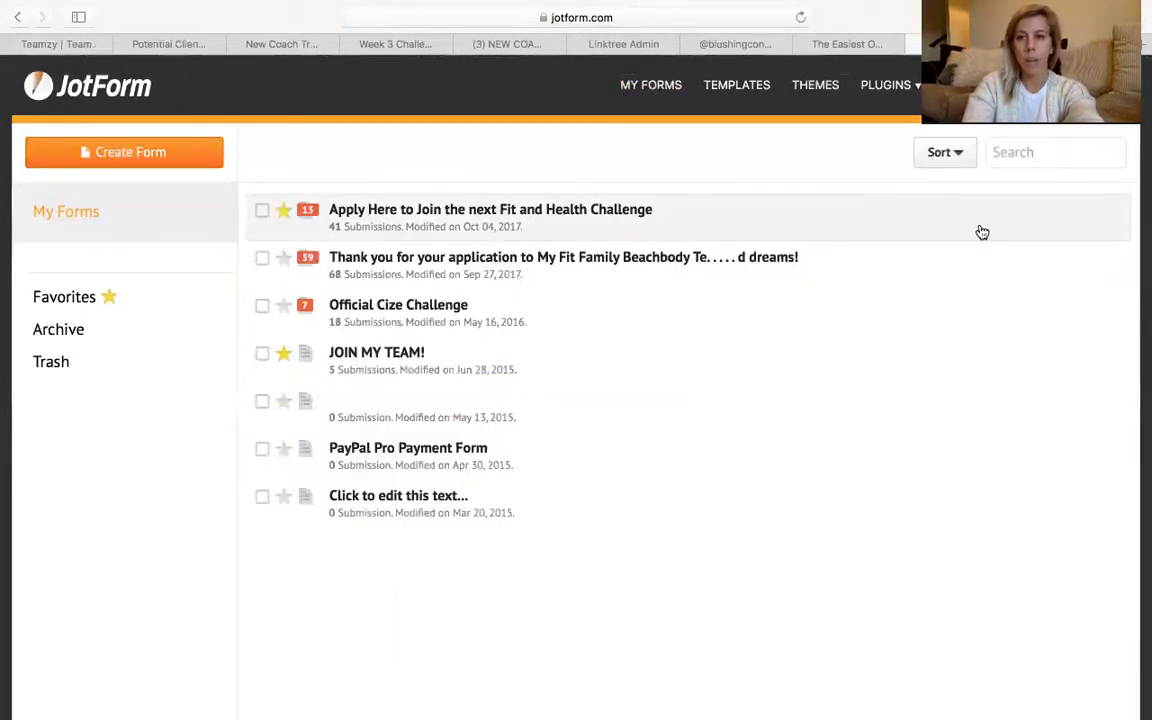
Open the Fit and Health Challenge form in the builder with its element list, and review its questions.
left_click(982, 232)
left_click(966, 216)
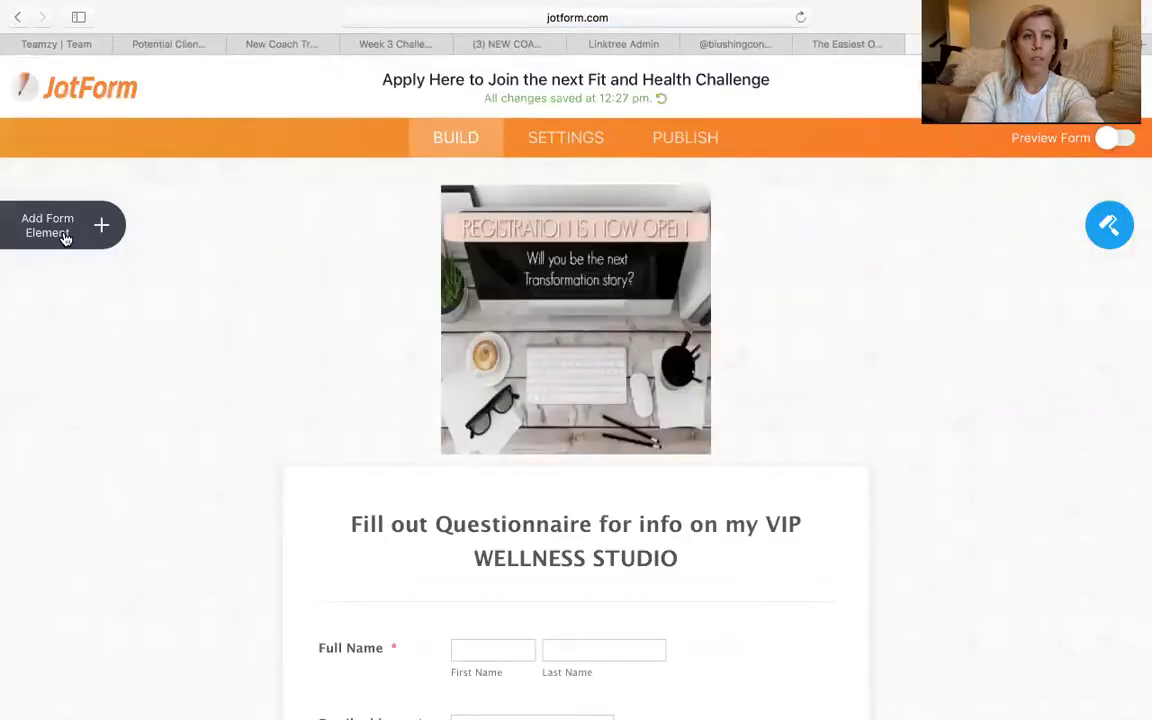
left_click(66, 226)
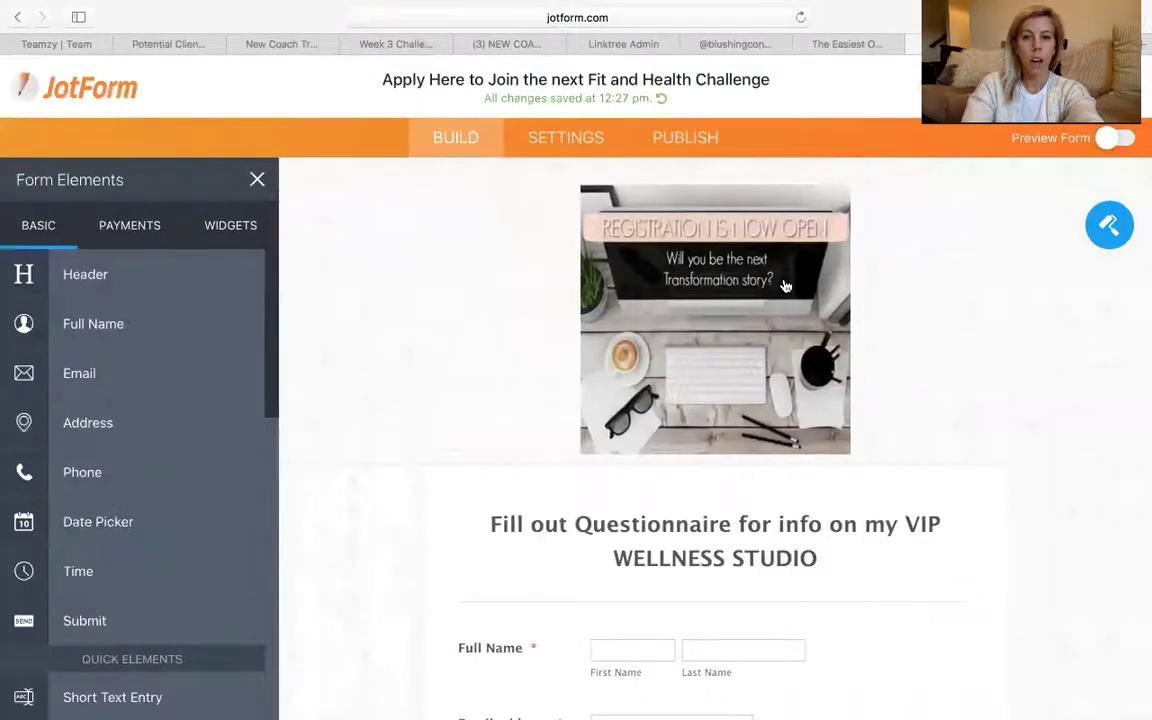
scroll(618, 367, "down", 5)
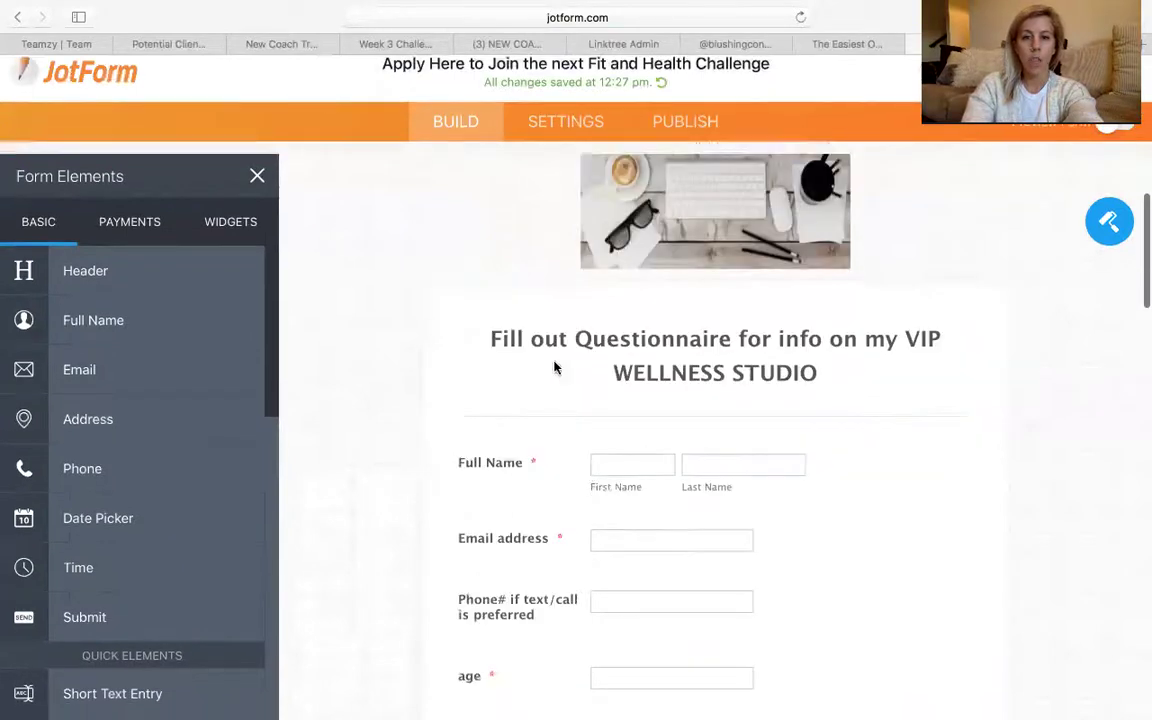
scroll(603, 624, "down", 4)
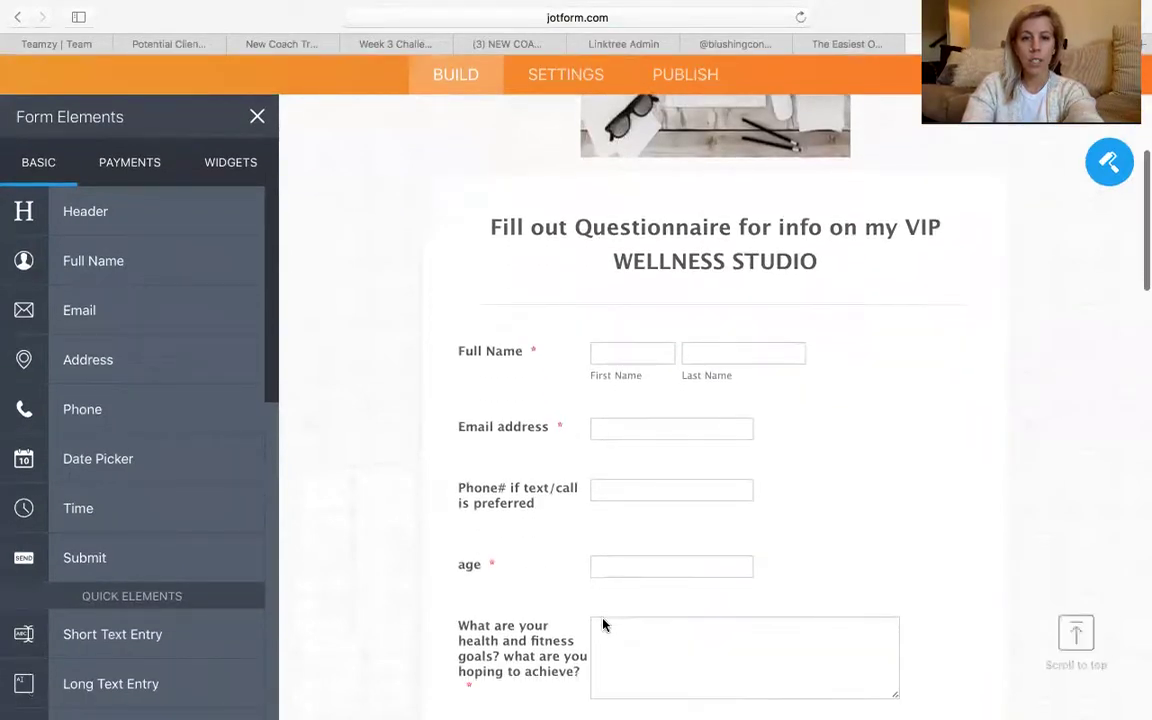
scroll(604, 584, "down", 12)
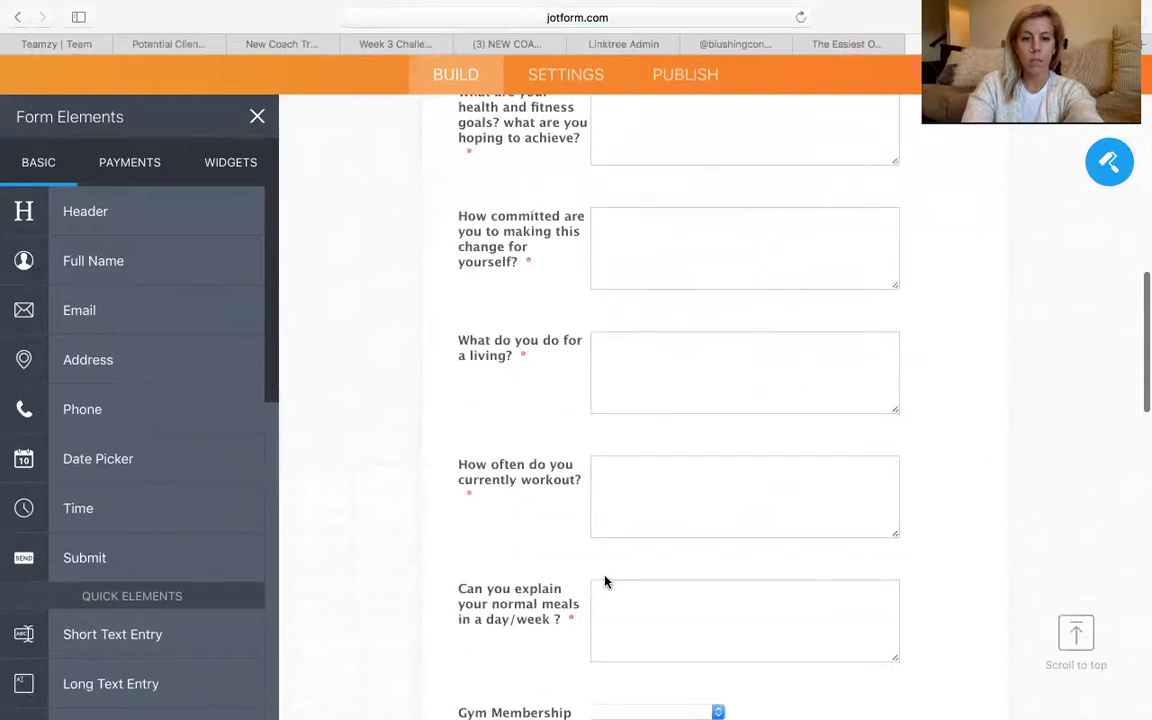
scroll(606, 576, "down", 10)
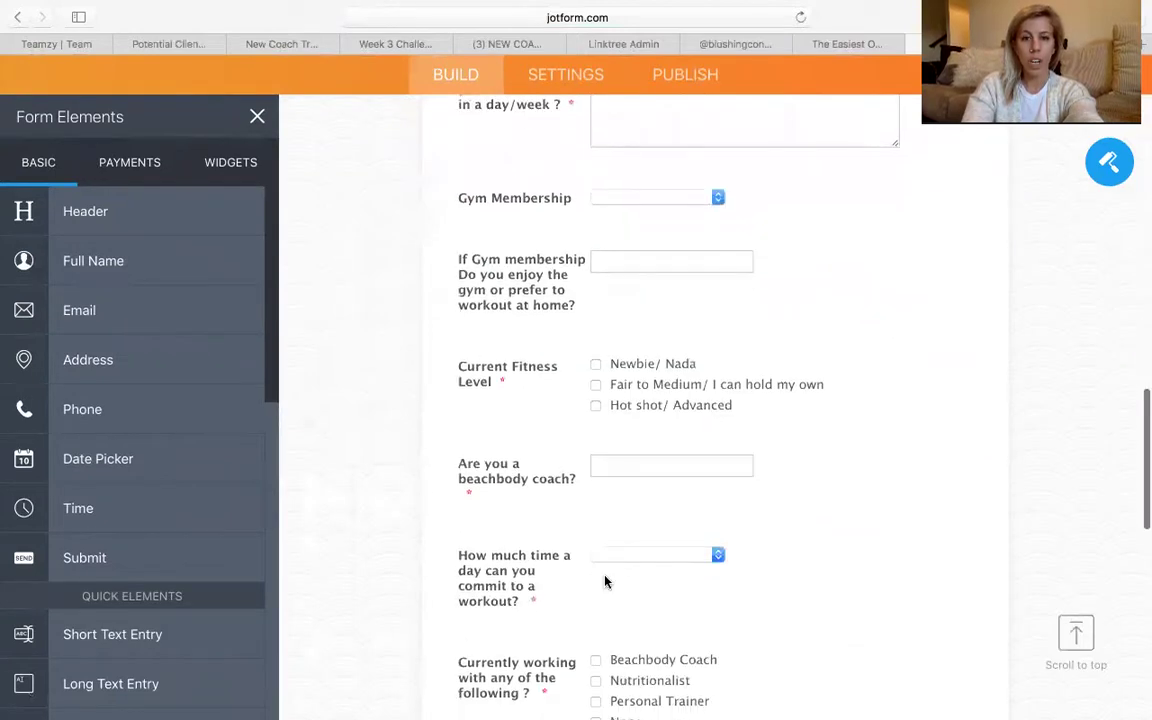
scroll(605, 581, "down", 6)
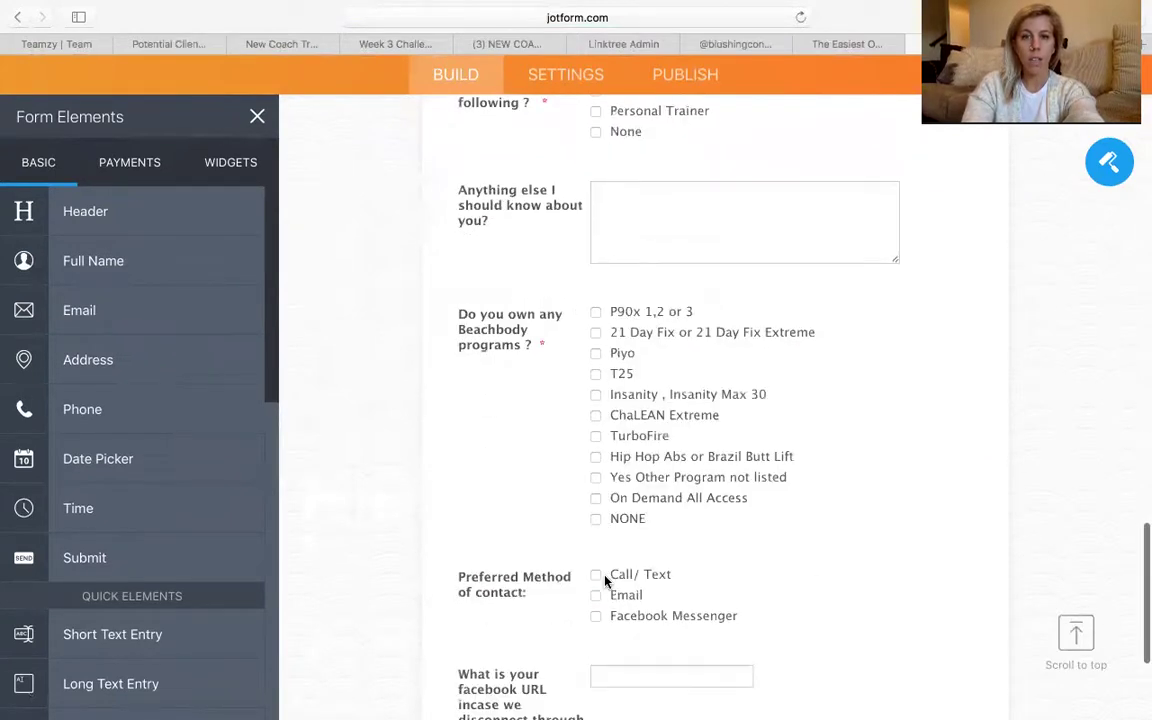
scroll(605, 581, "up", 2)
scroll(604, 581, "up", 20)
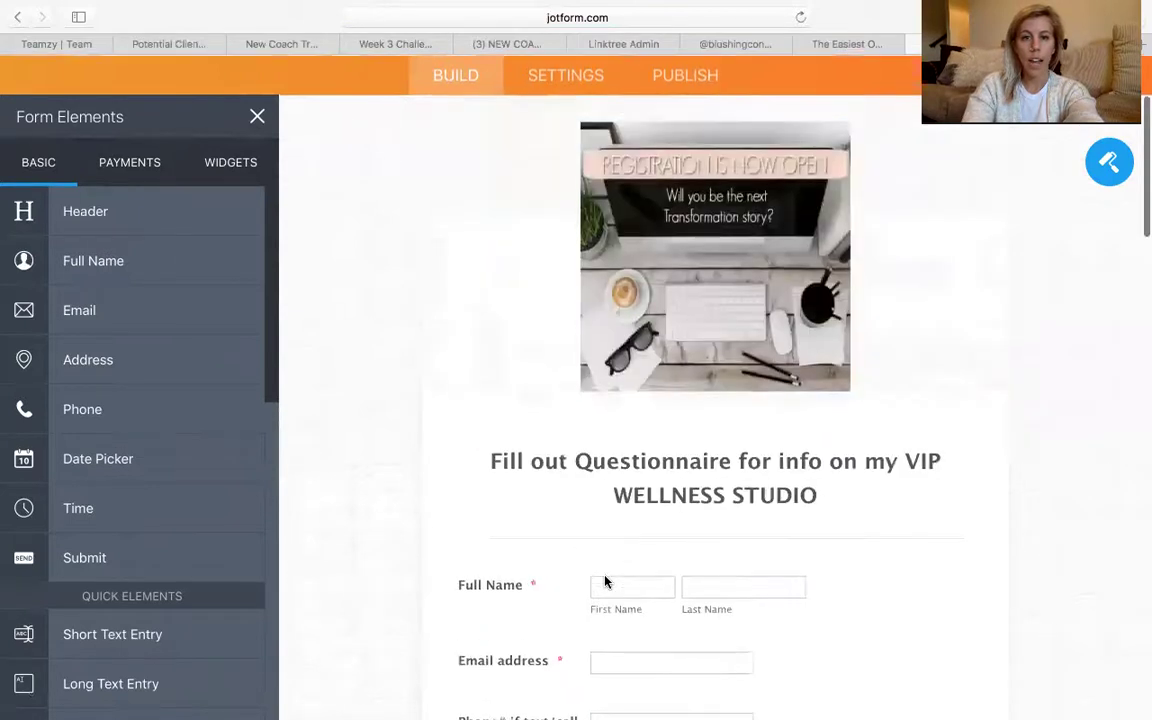
scroll(604, 580, "down", 4)
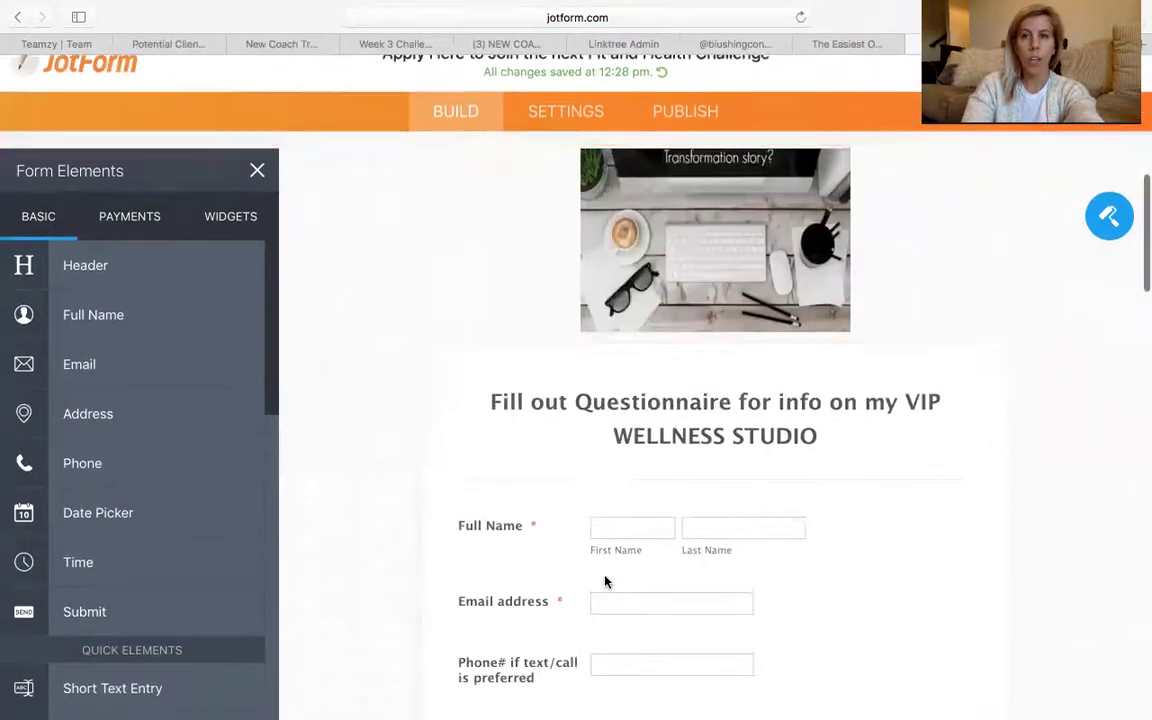
scroll(606, 576, "down", 4)
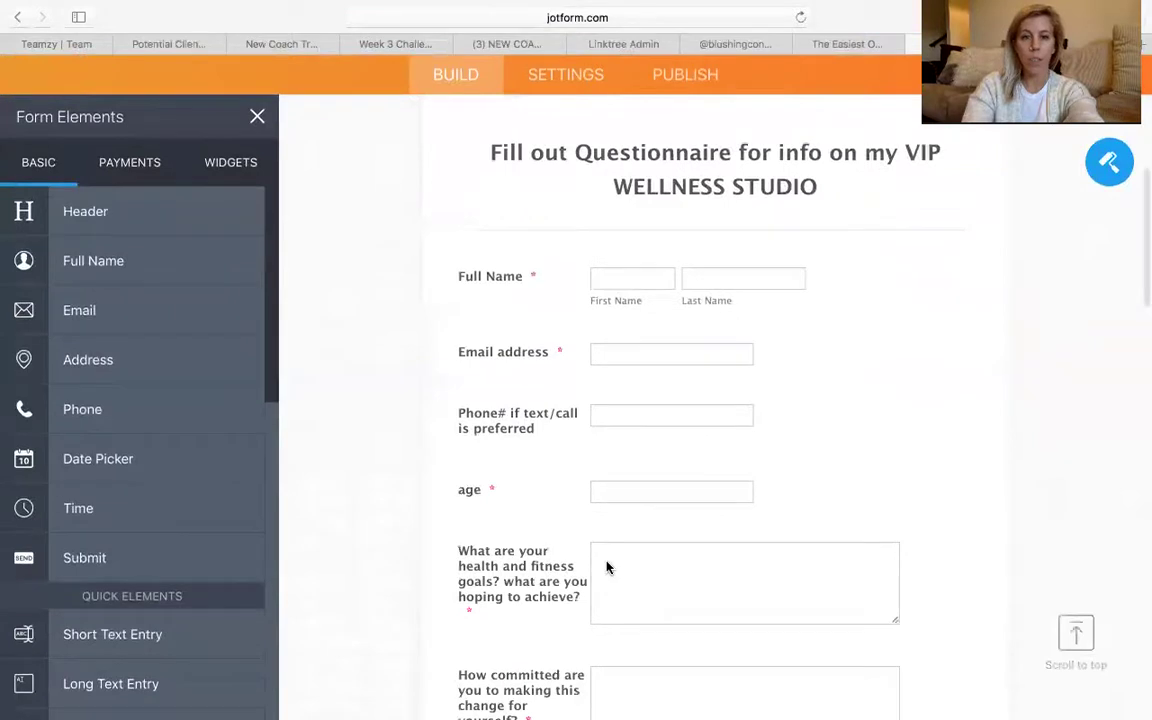
scroll(607, 567, "down", 8)
scroll(607, 566, "down", 8)
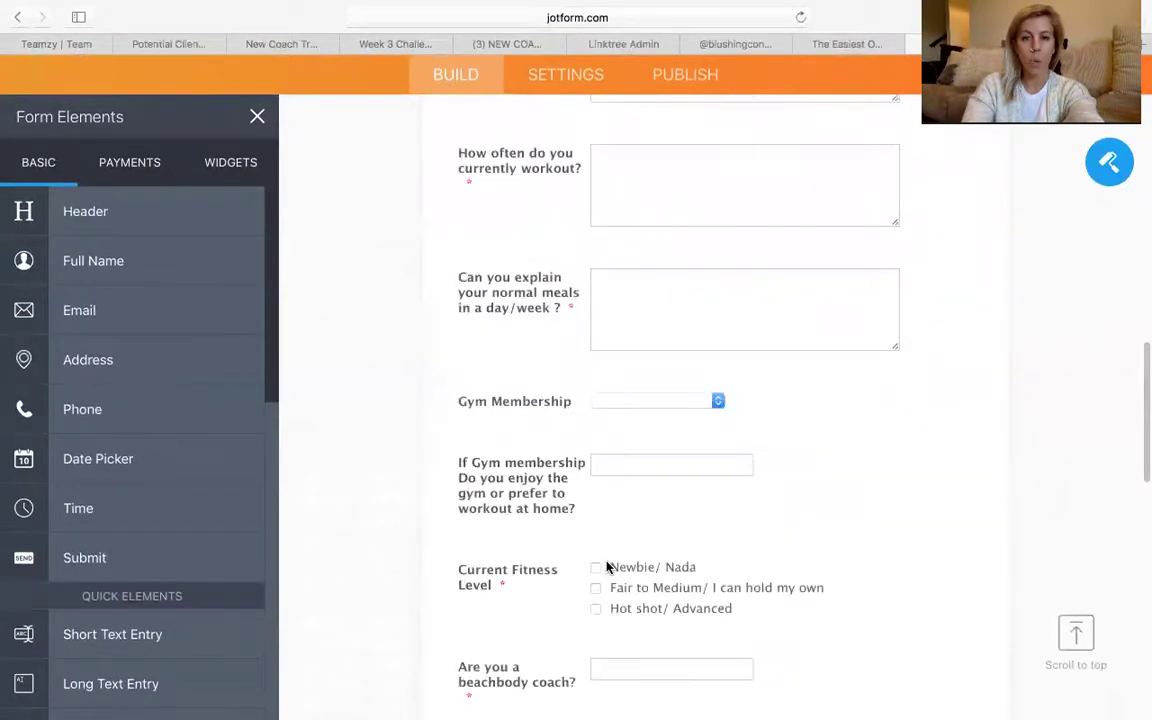
scroll(608, 564, "down", 4)
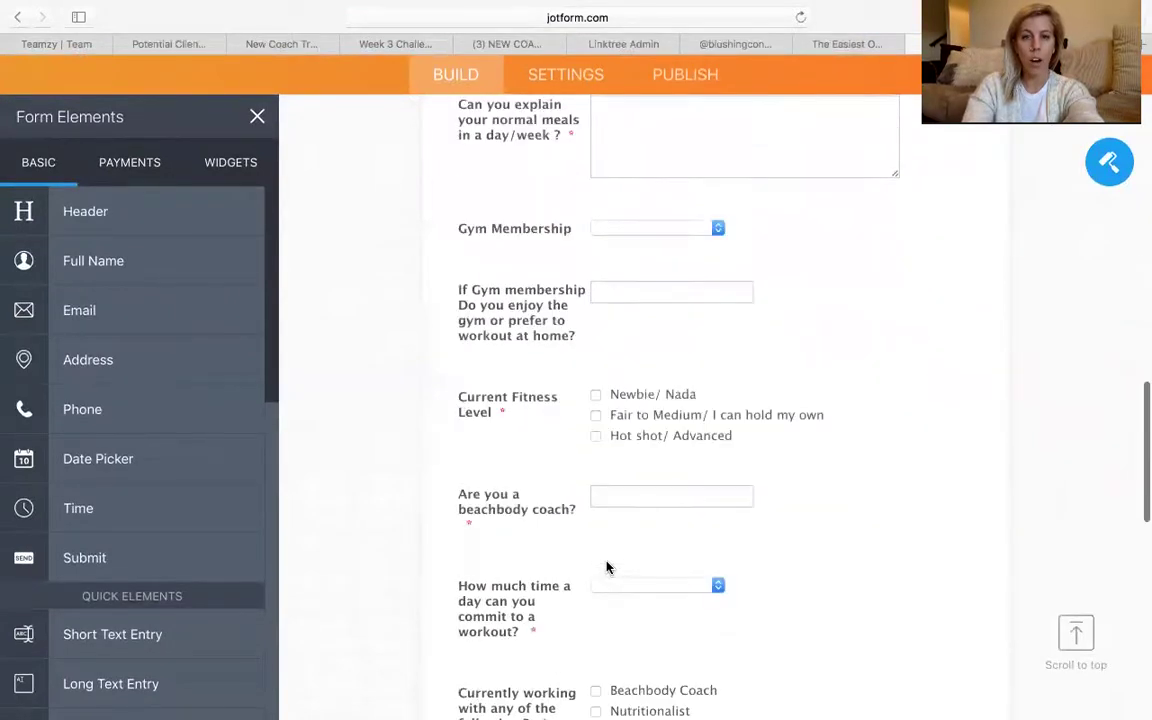
Confirm the Gym Membership dropdown offers the answer options Yes and No.
left_click(716, 232)
left_click(714, 229)
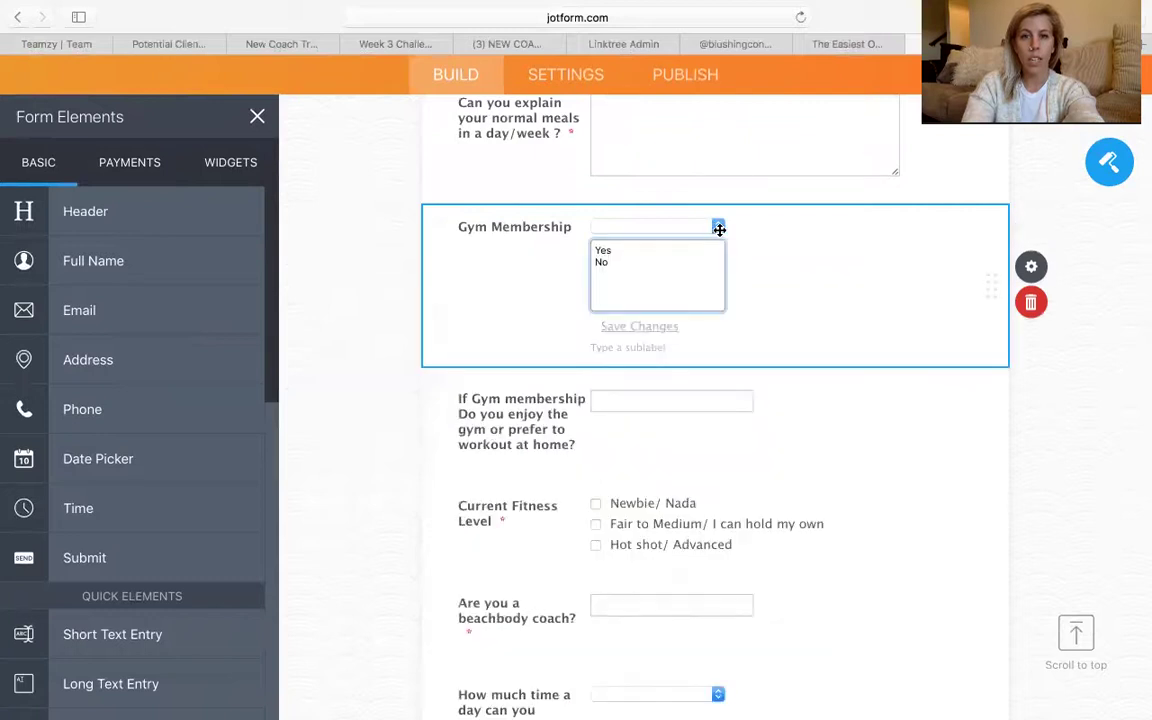
left_click(719, 229)
scroll(733, 471, "down", 5)
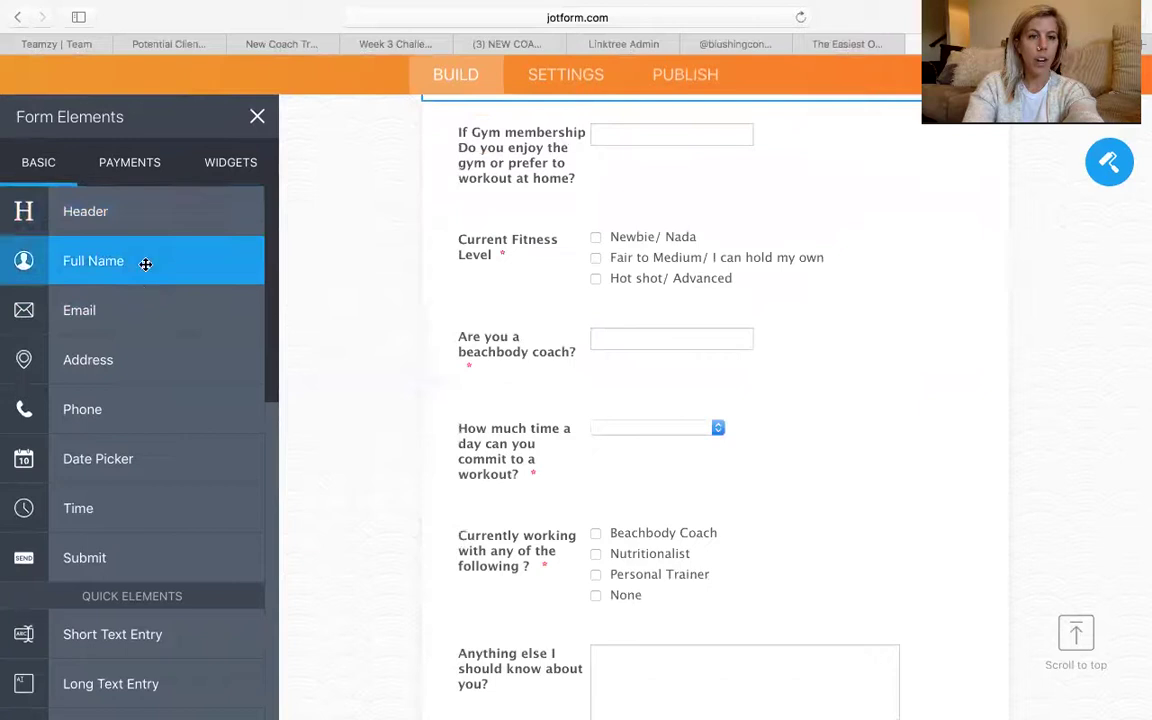
scroll(157, 432, "down", 3)
scroll(50, 707, "up", 2)
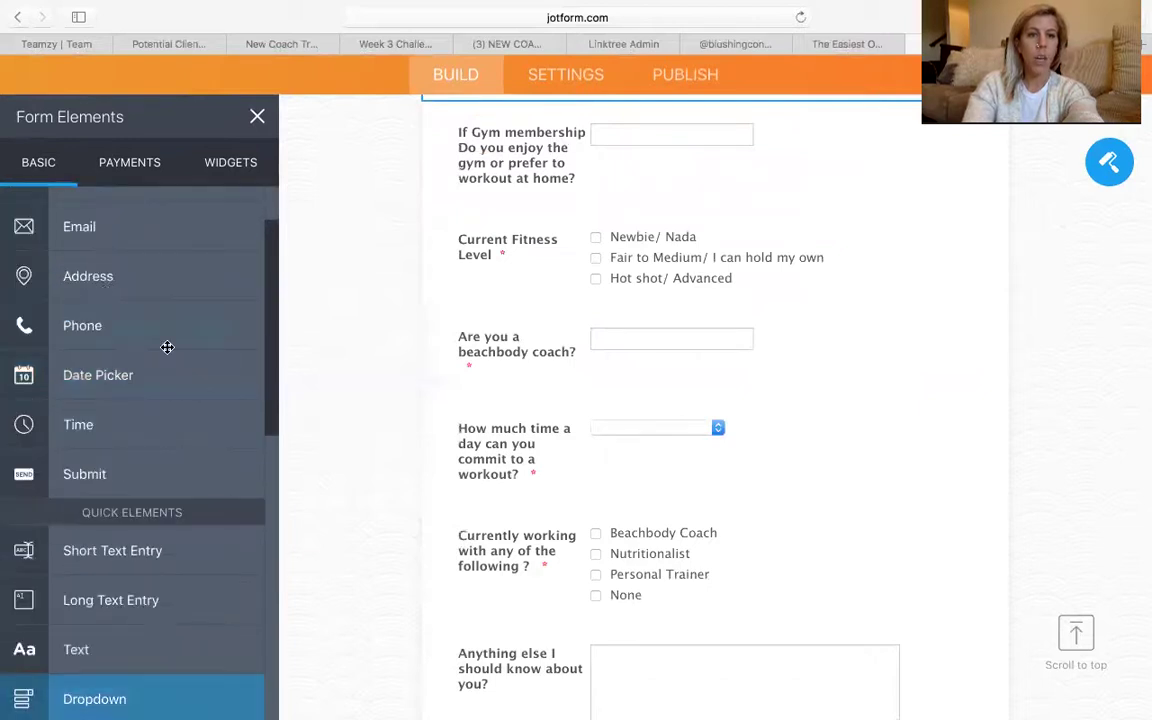
scroll(237, 440, "up", 2)
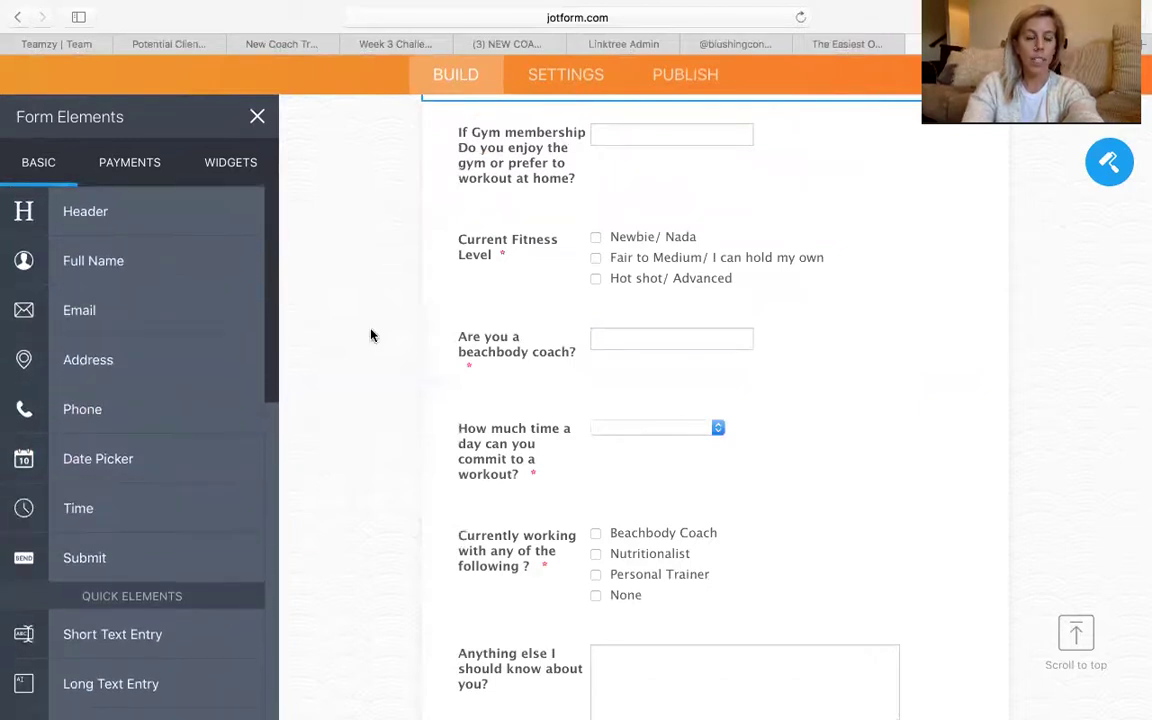
scroll(641, 180, "up", 15)
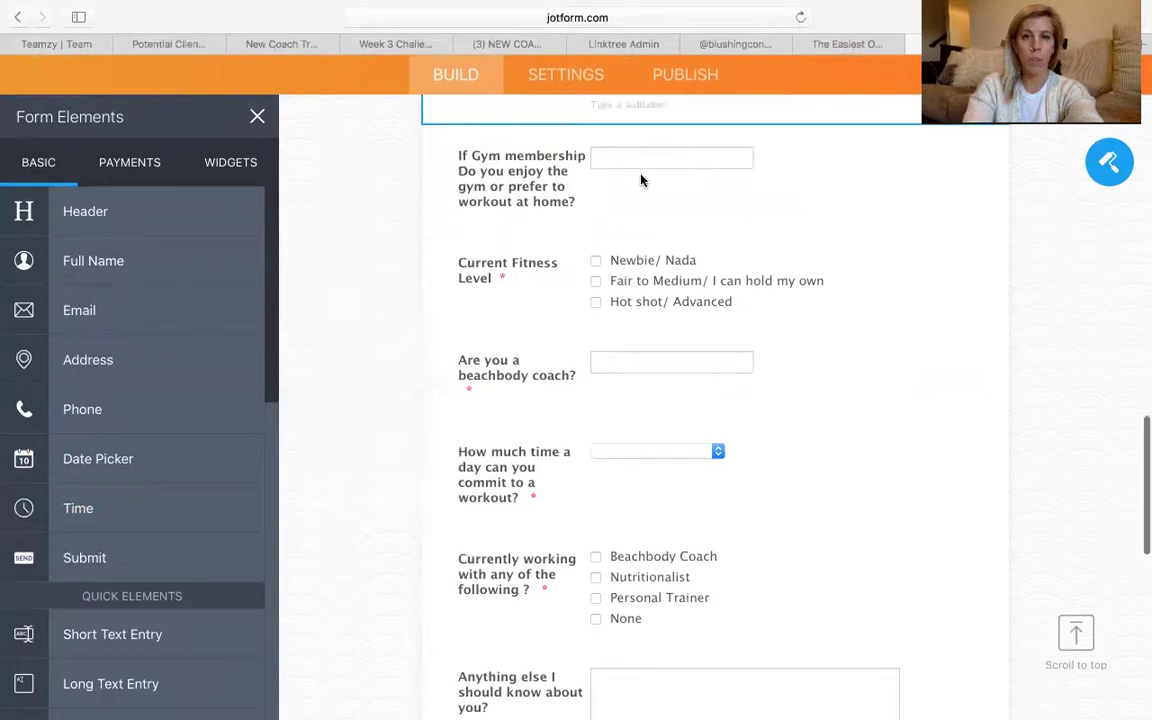
scroll(641, 175, "up", 3)
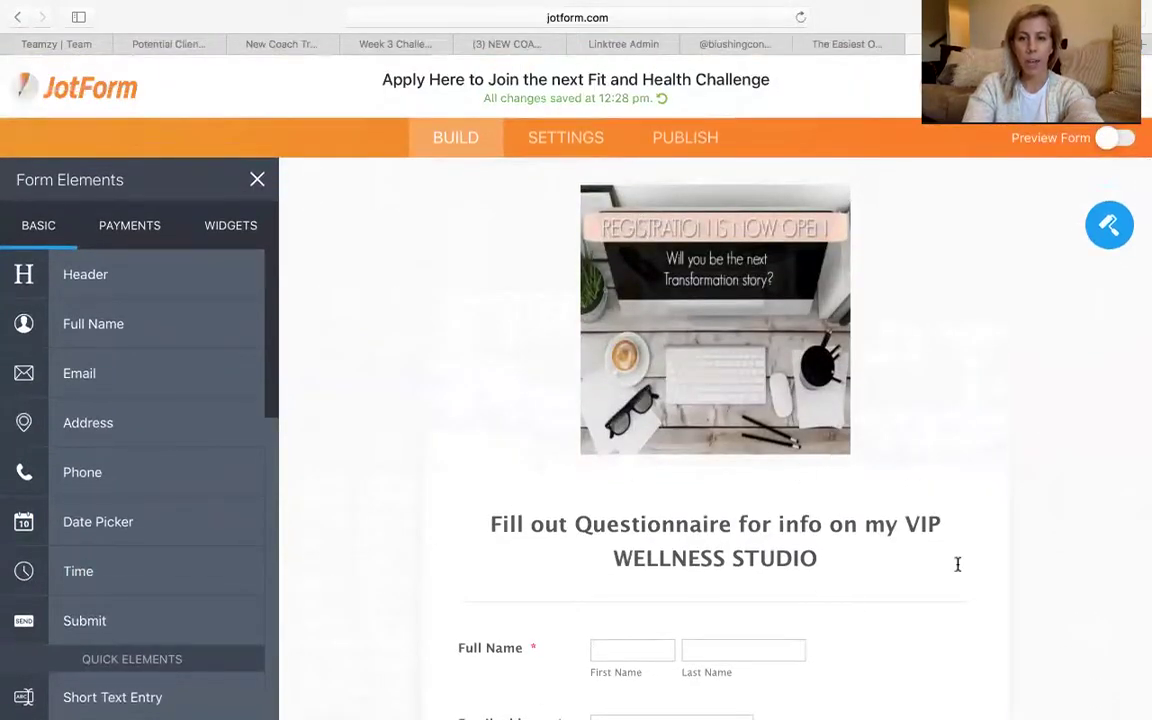
scroll(957, 564, "down", 20)
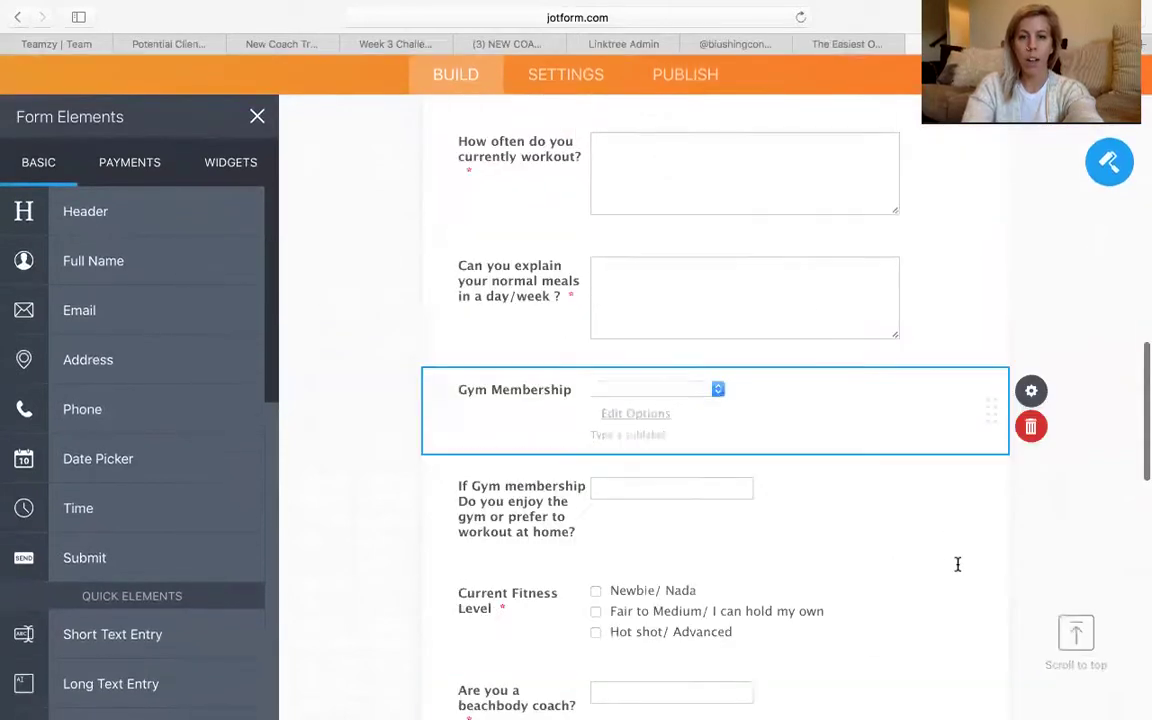
left_click(635, 319)
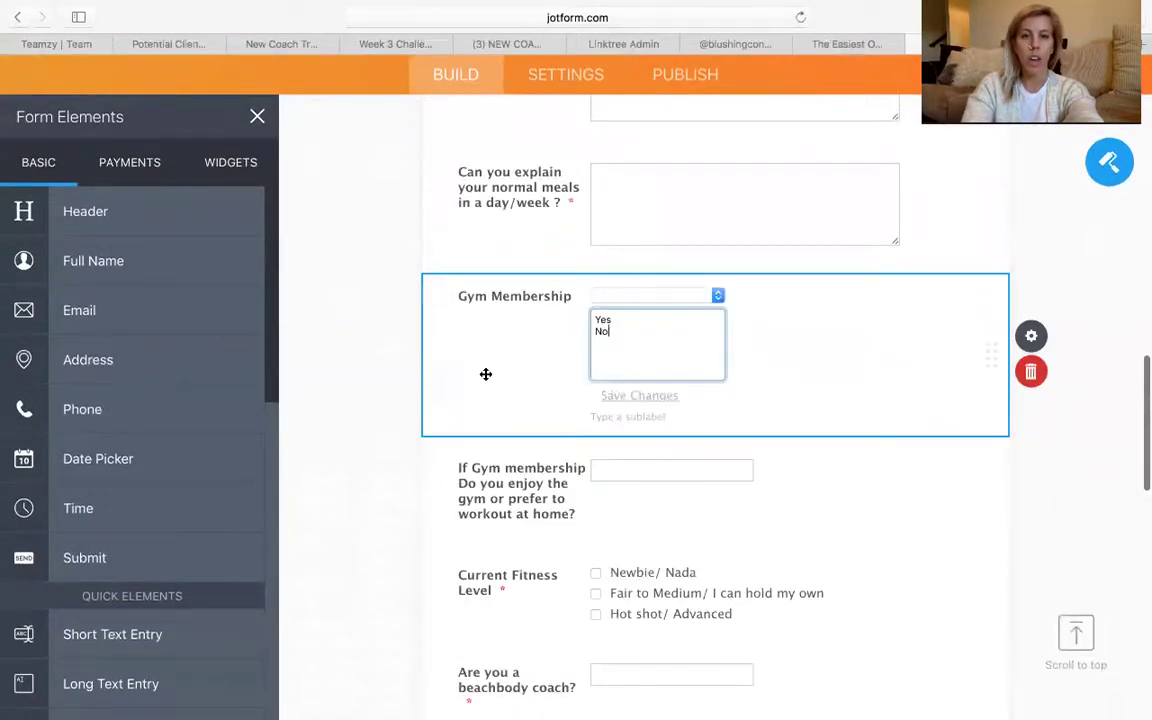
left_click(378, 361)
scroll(378, 362, "up", 20)
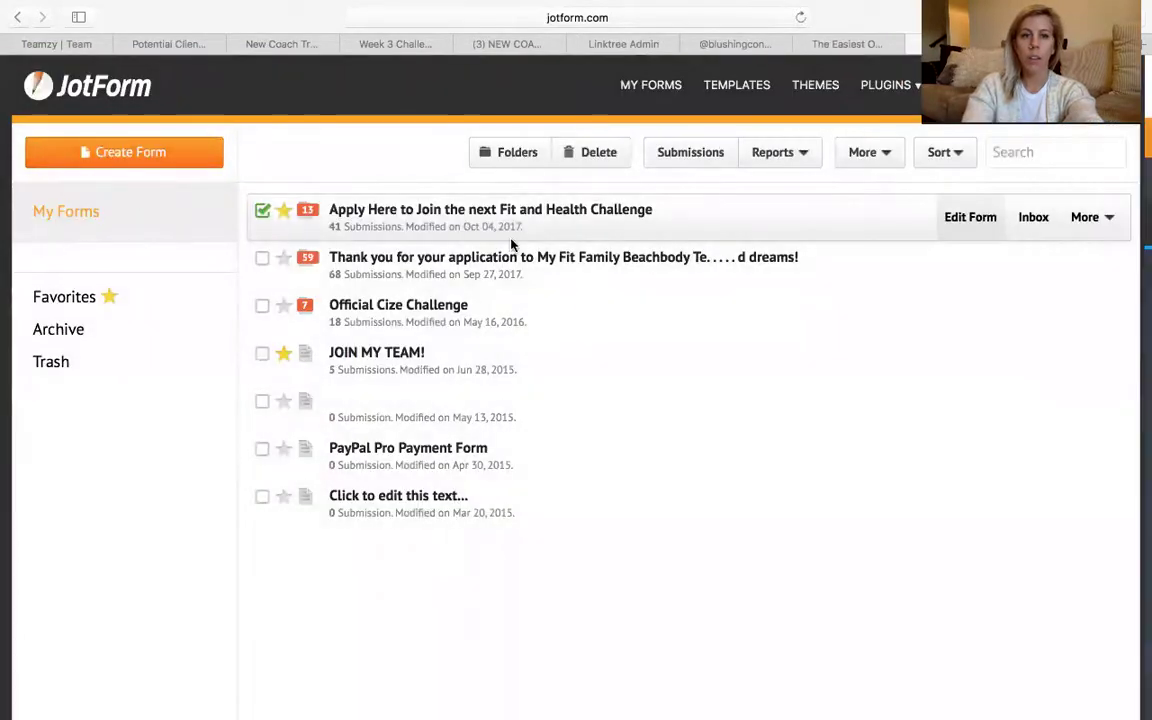
Review the My Fit Family application form's submissions, then close the submissions panel.
left_click(310, 259)
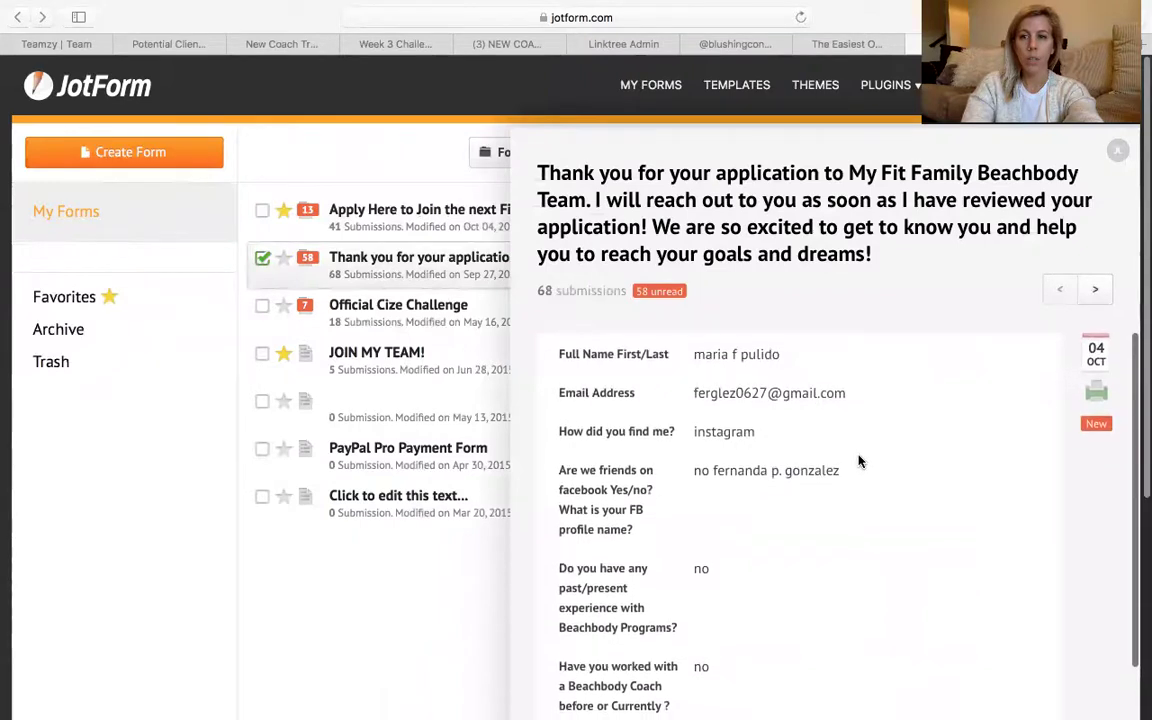
scroll(858, 461, "down", 5)
scroll(858, 461, "up", 5)
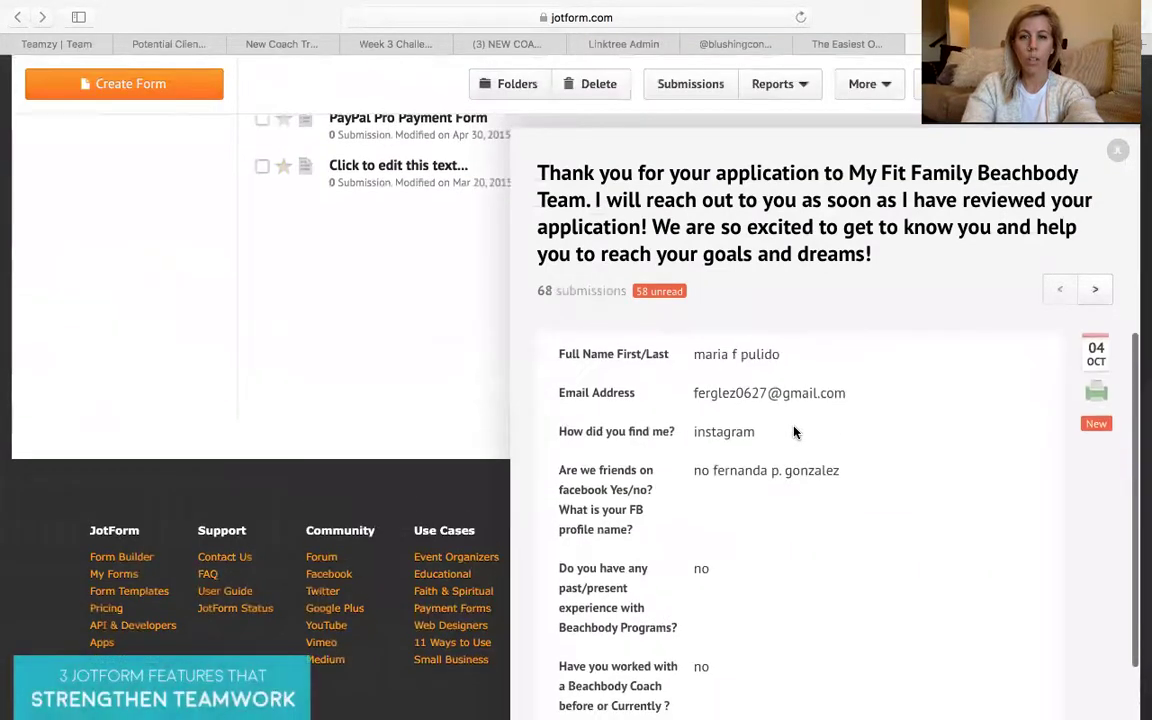
scroll(330, 301, "up", 5)
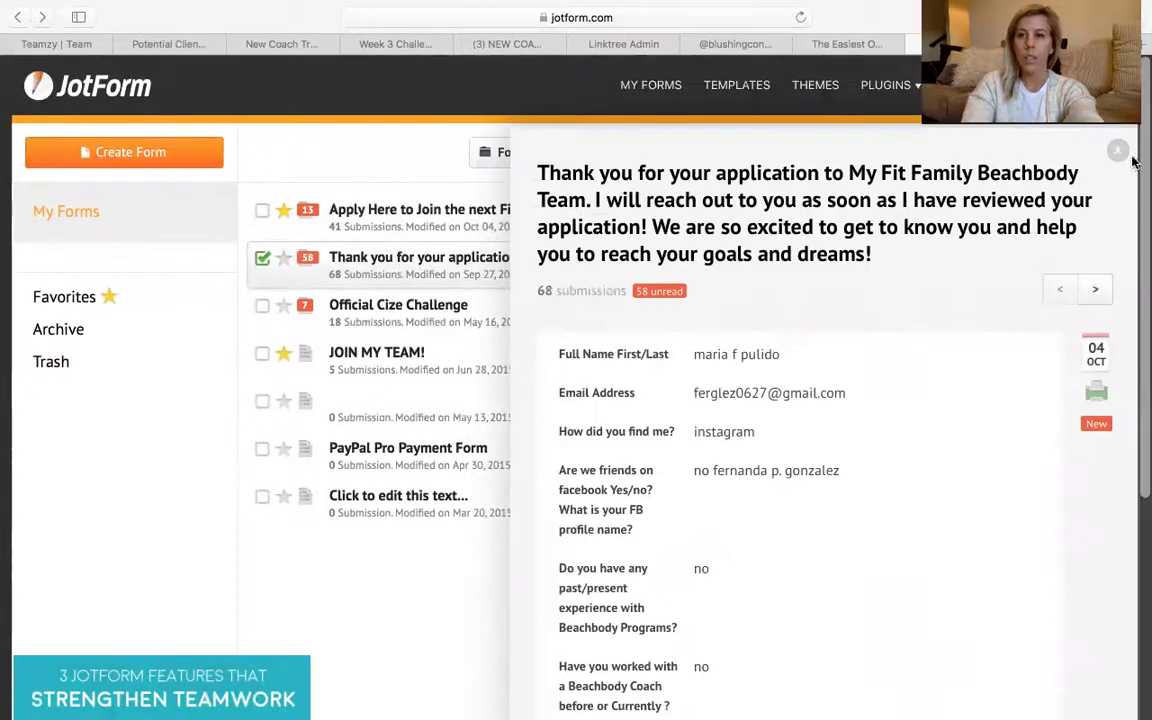
left_click(1119, 152)
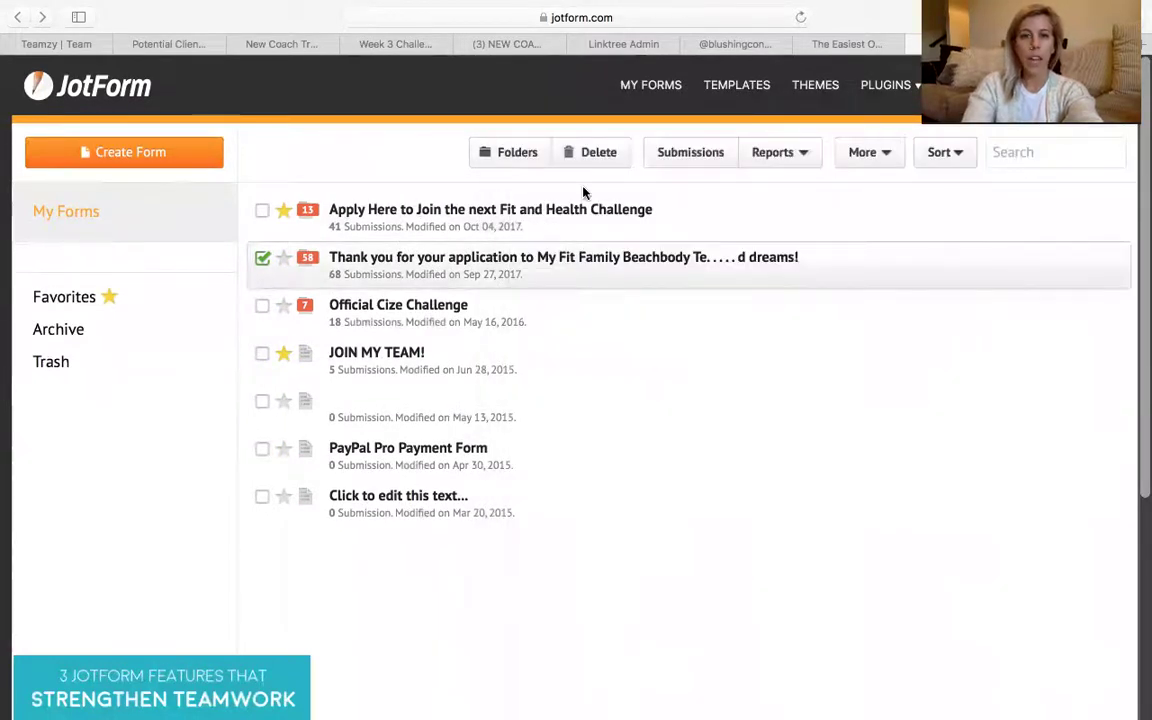
scroll(669, 473, "up", 1)
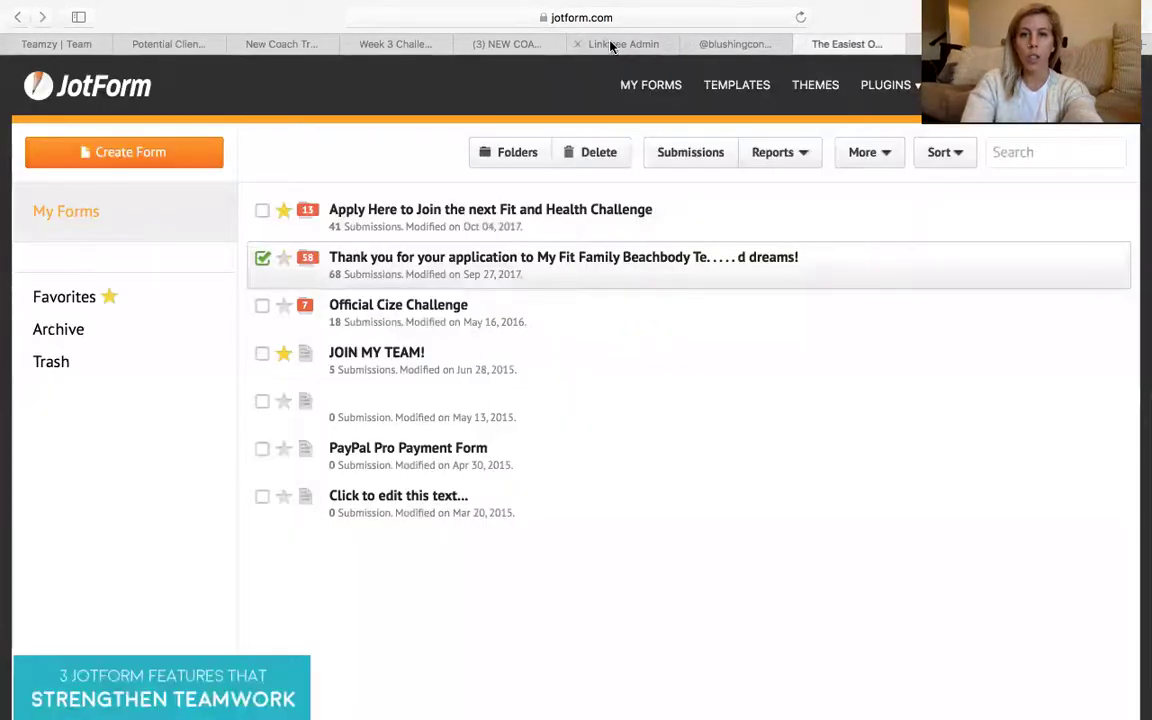
Go to linktr.ee, sign in with Instagram, and add a new blank link ready for its URL.
left_click(617, 44)
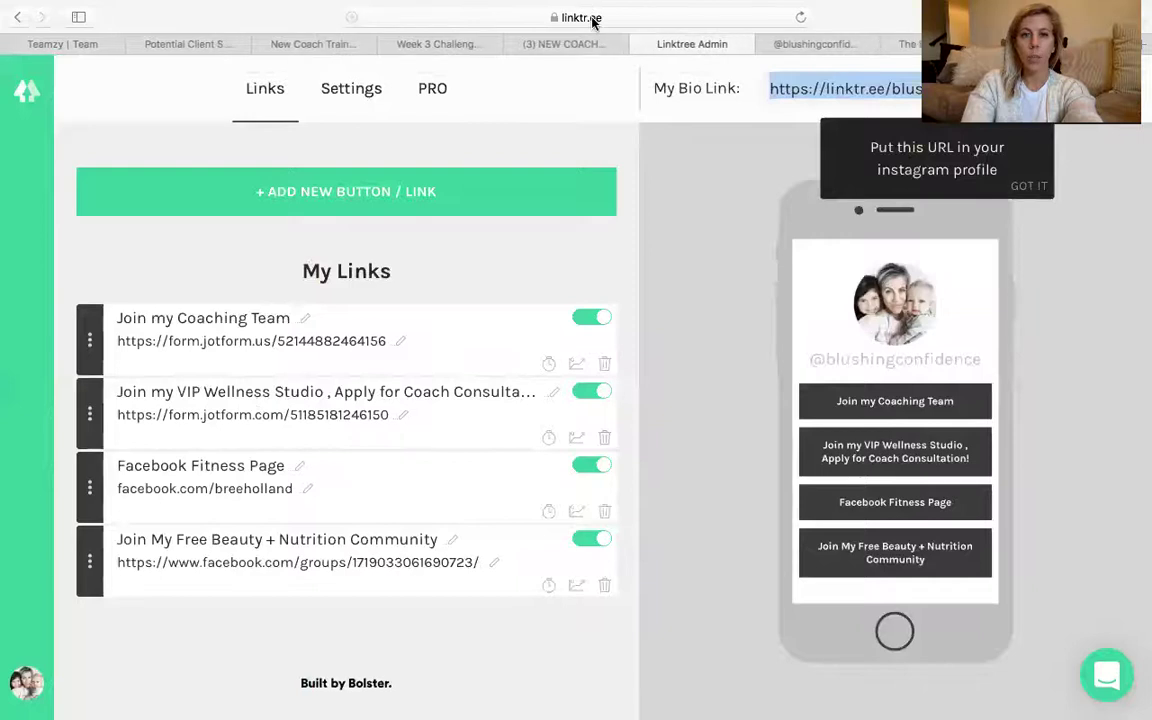
left_click(593, 22)
type("l")
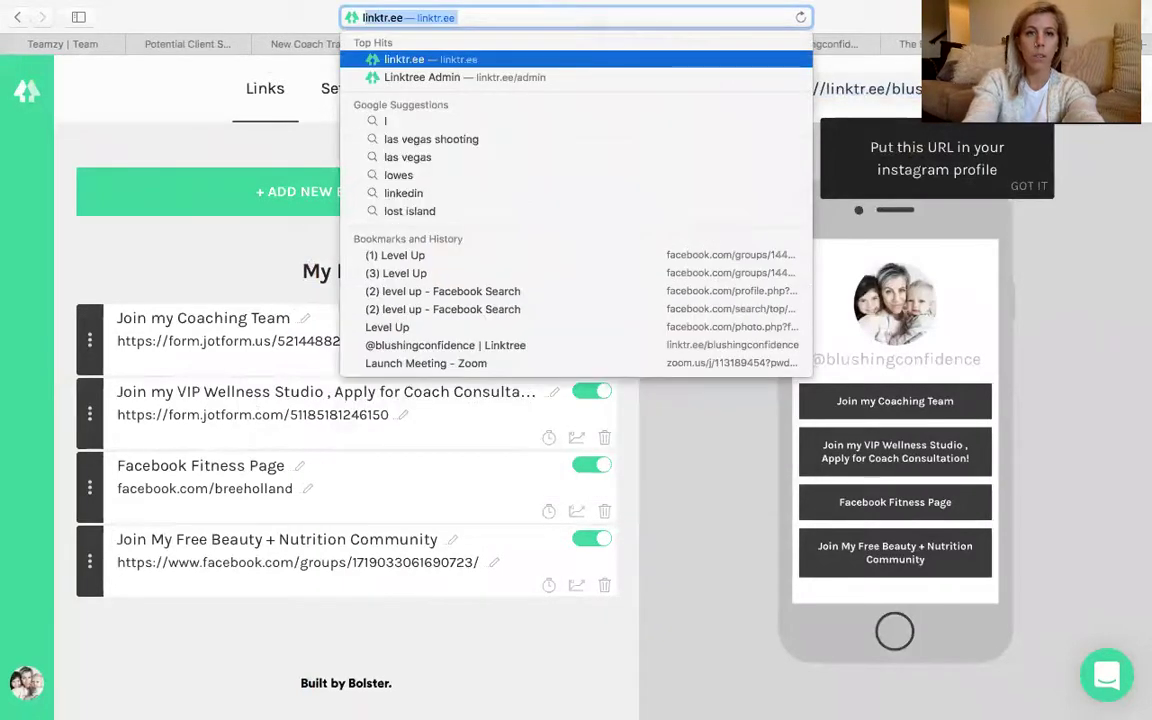
type("ink")
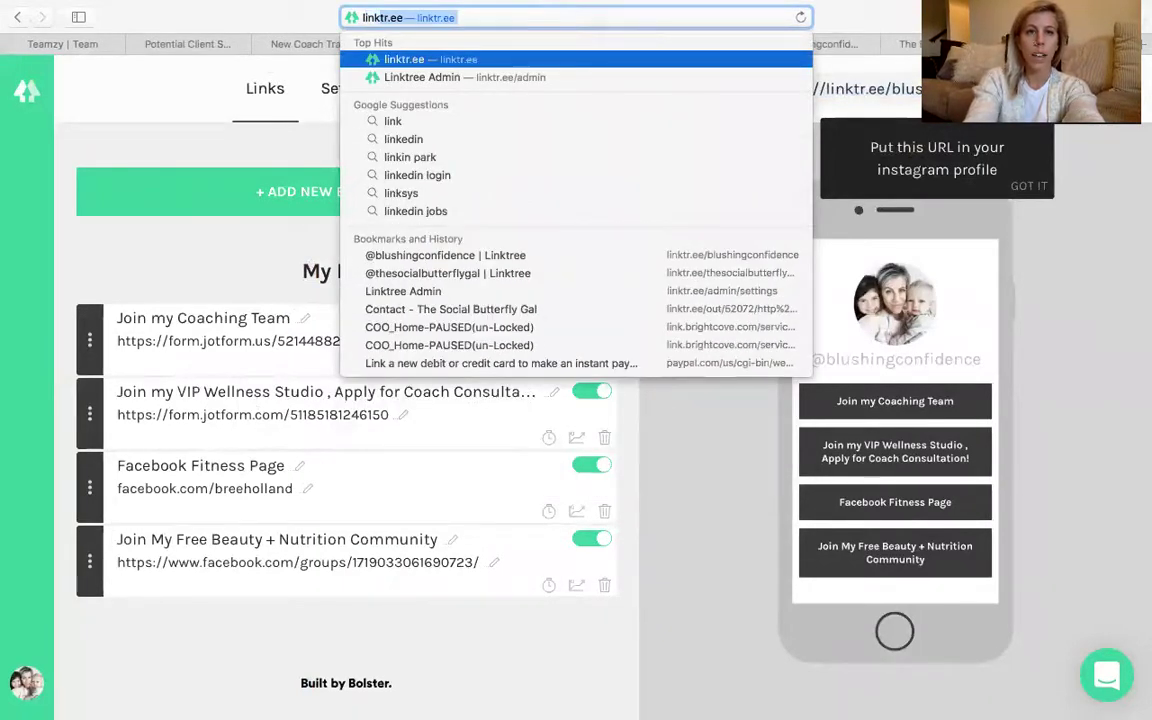
key("Return")
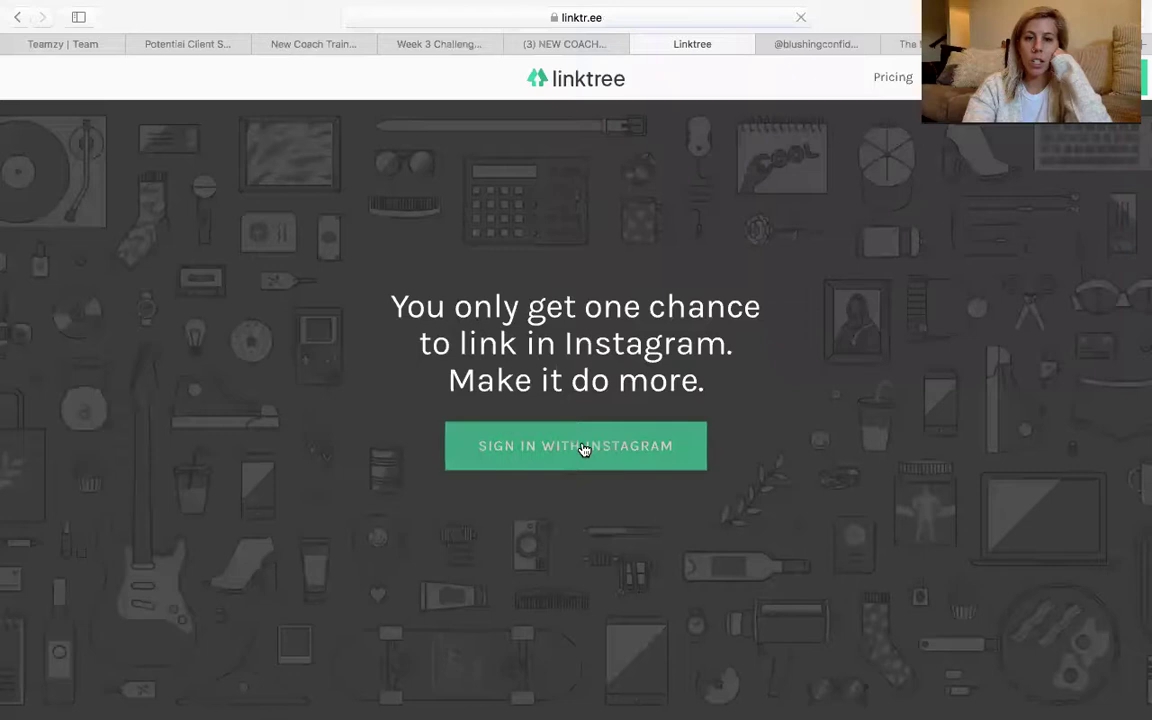
left_click(585, 450)
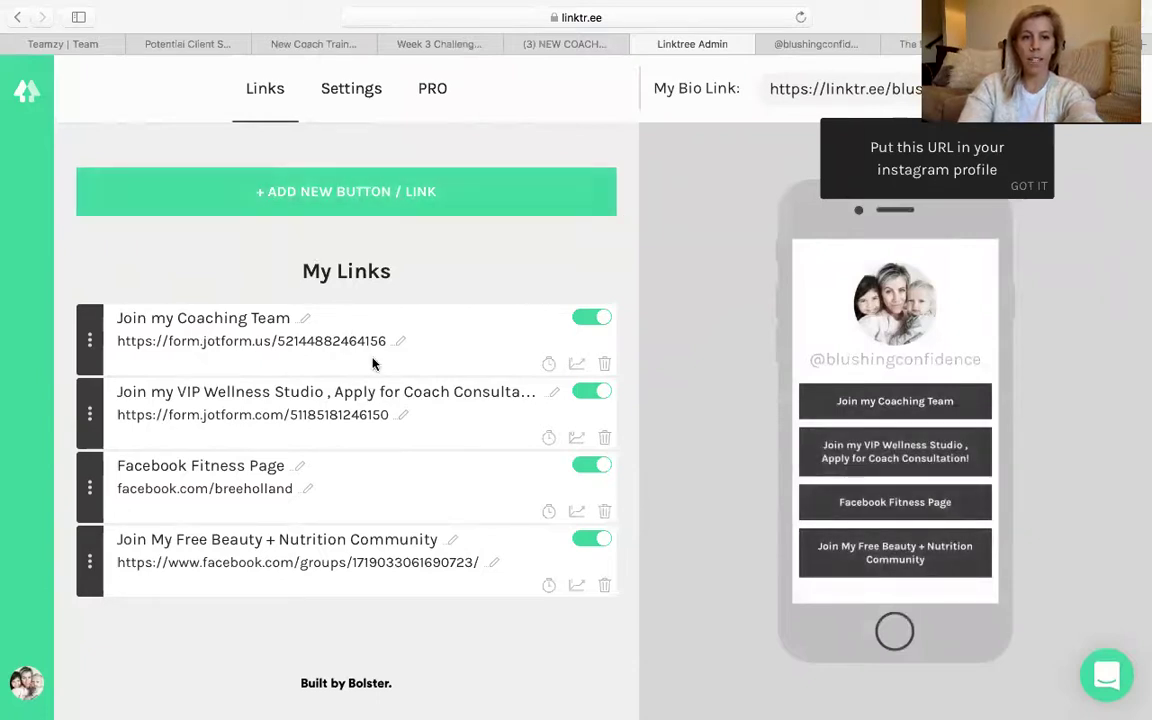
left_click(359, 190)
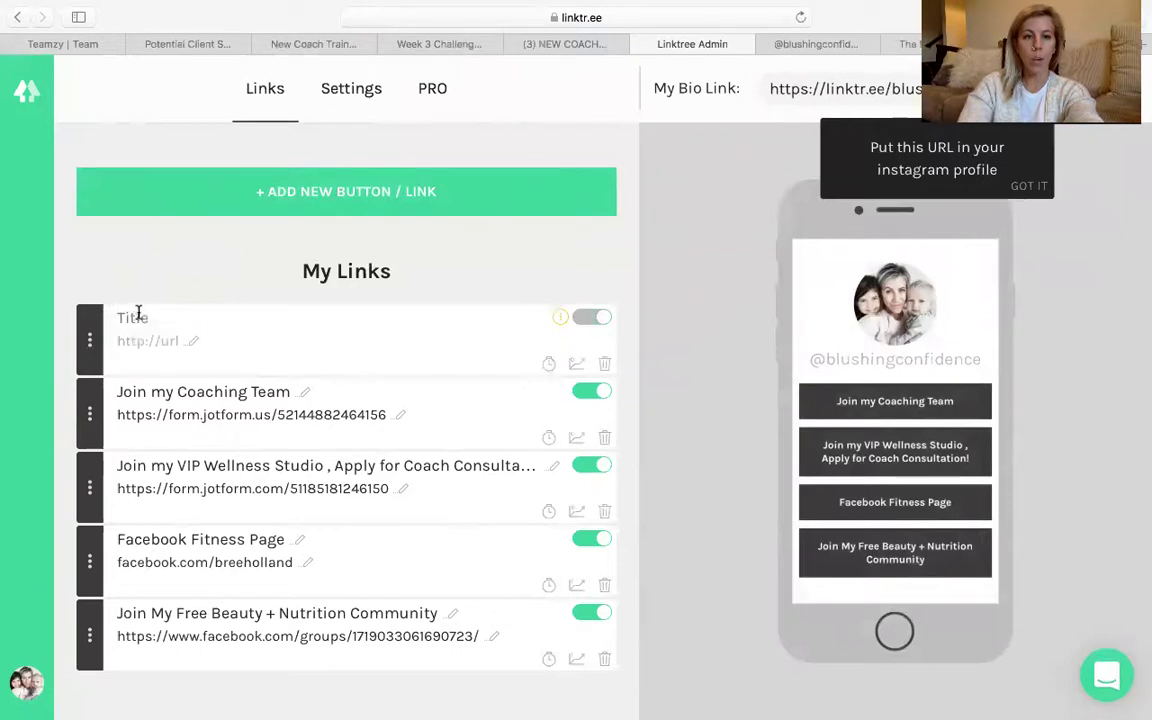
left_click(171, 341)
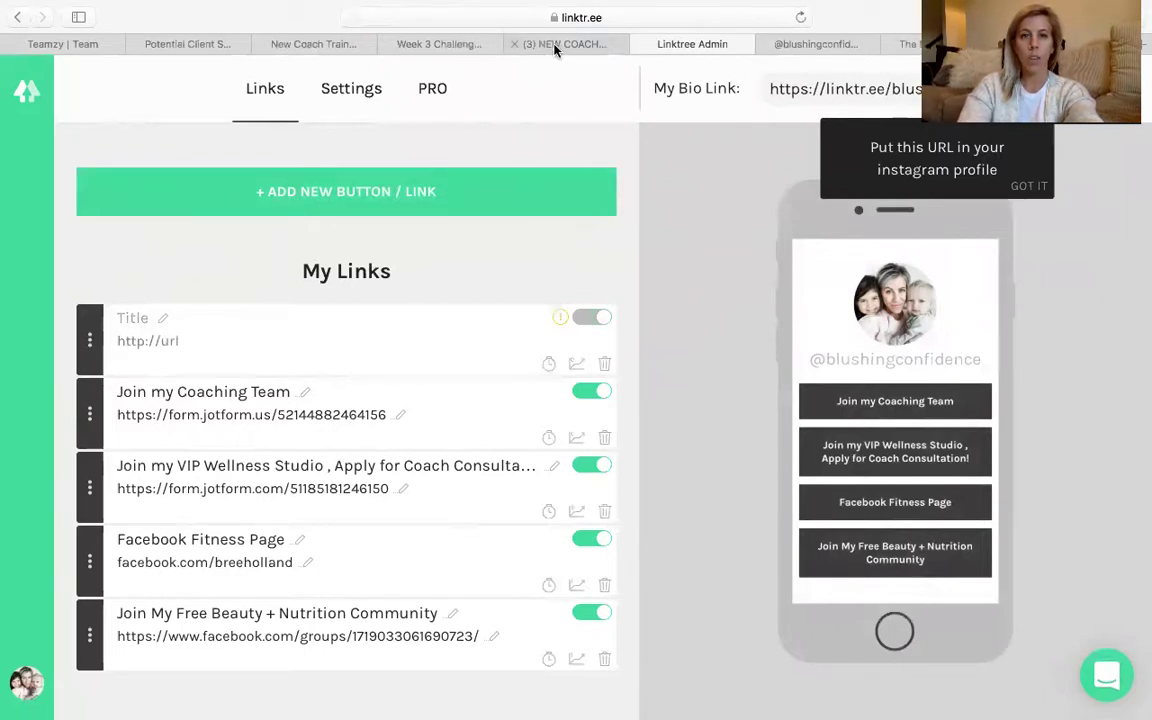
Load facebook.com in the browser.
left_click(818, 46)
left_click(650, 14)
type("face")
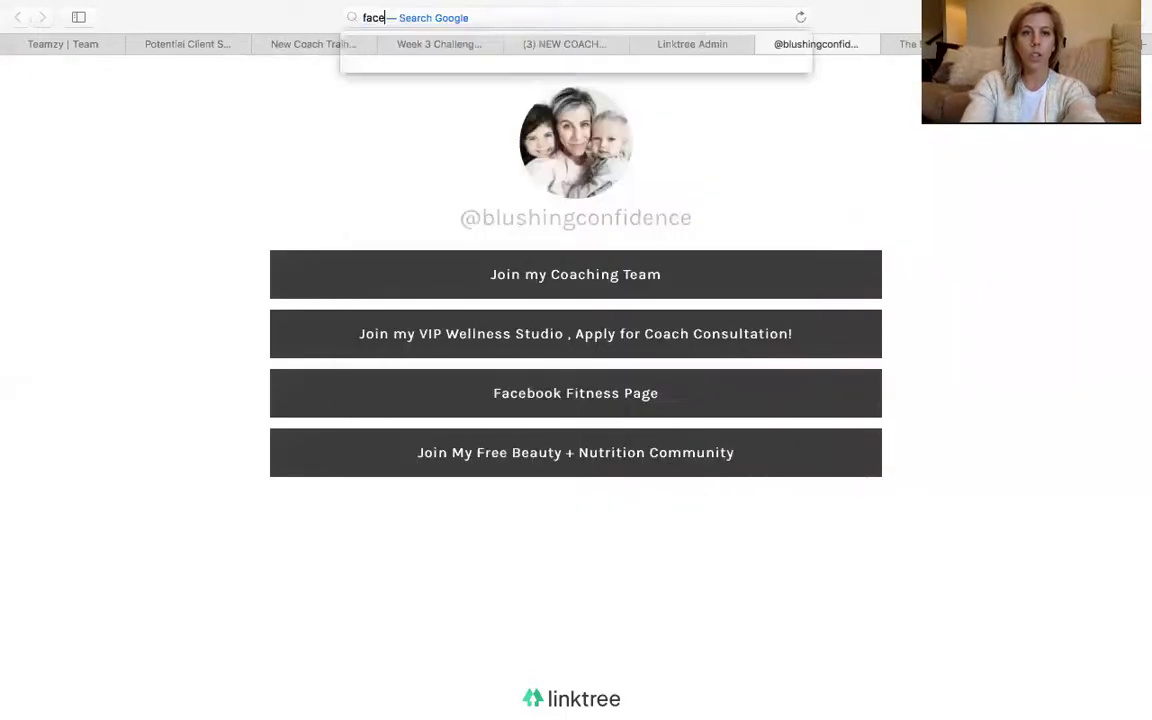
key("Return")
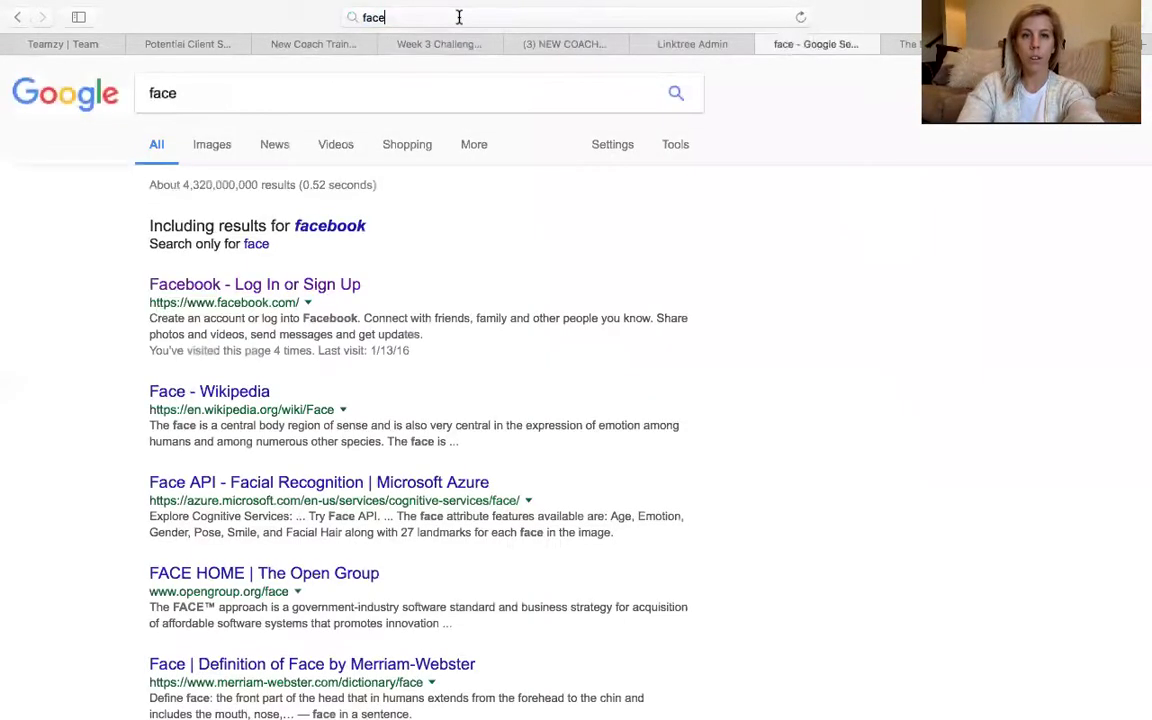
key("BackSpace")
type("e")
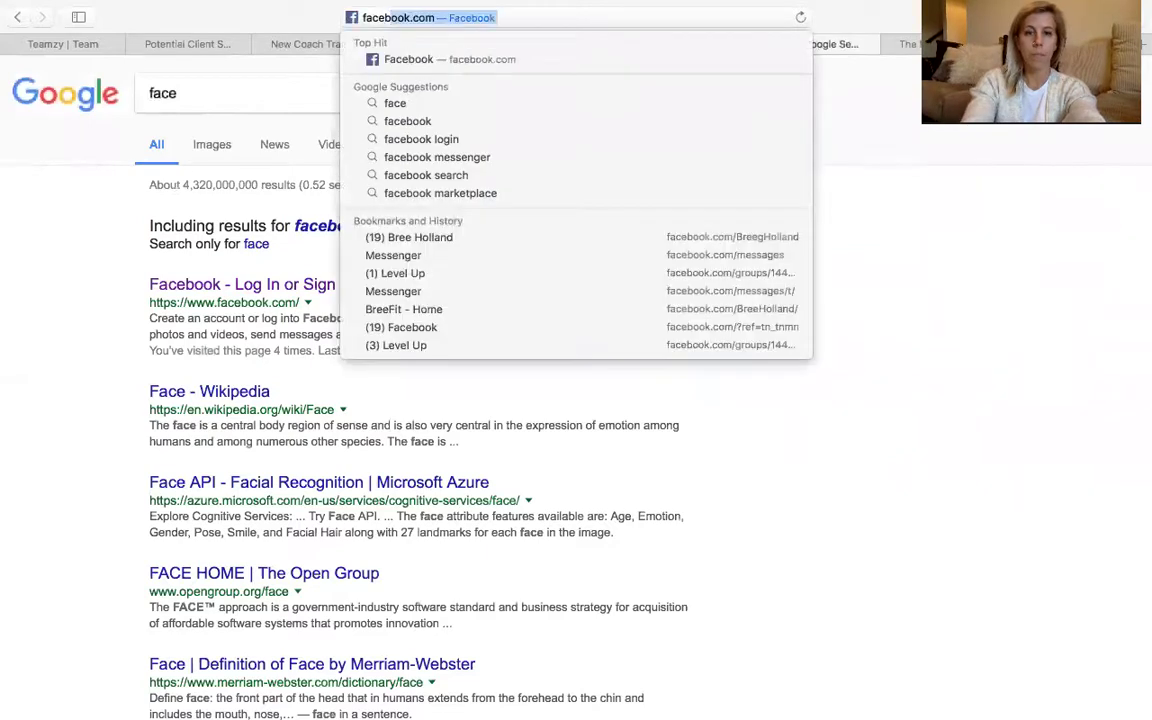
key("Return")
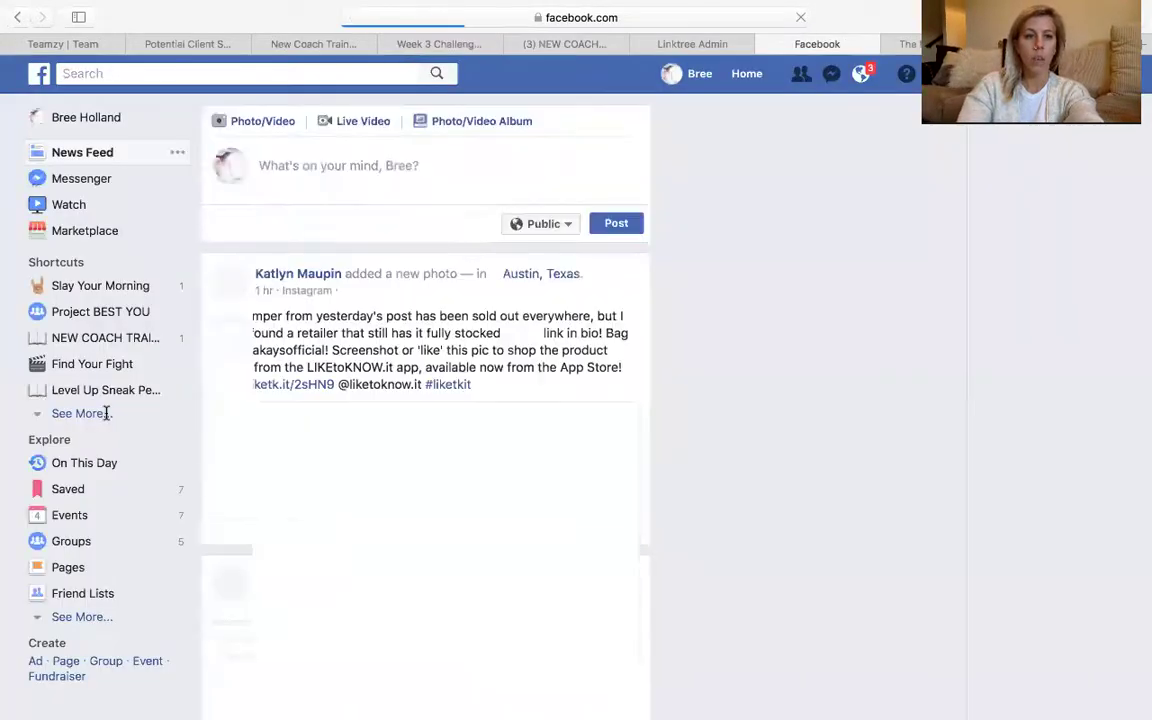
Open the Health & Beauty Detox Group and copy its web address.
scroll(100, 420, "down", 2)
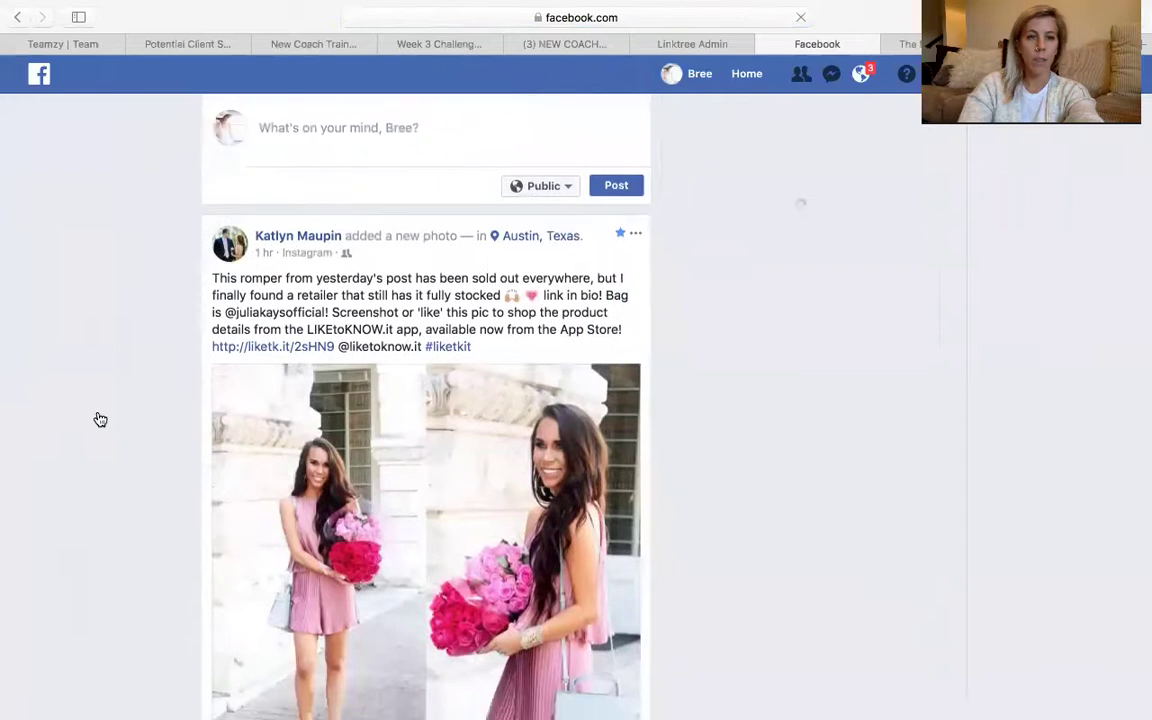
scroll(100, 420, "down", 2)
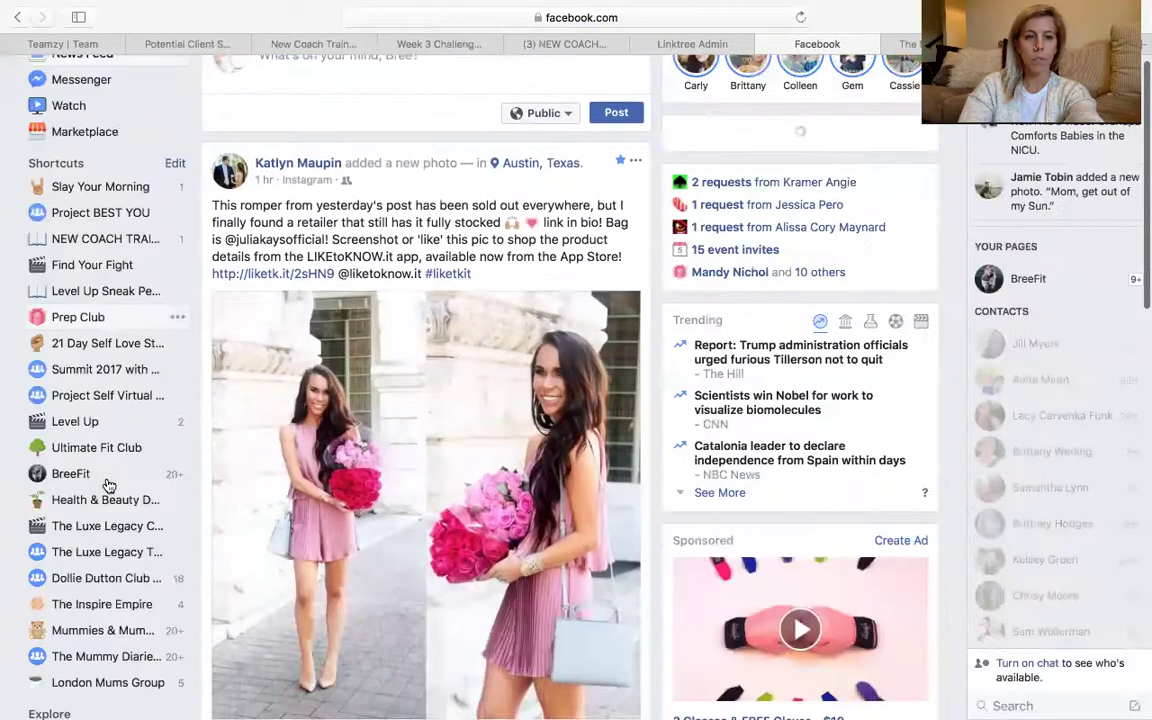
left_click(106, 500)
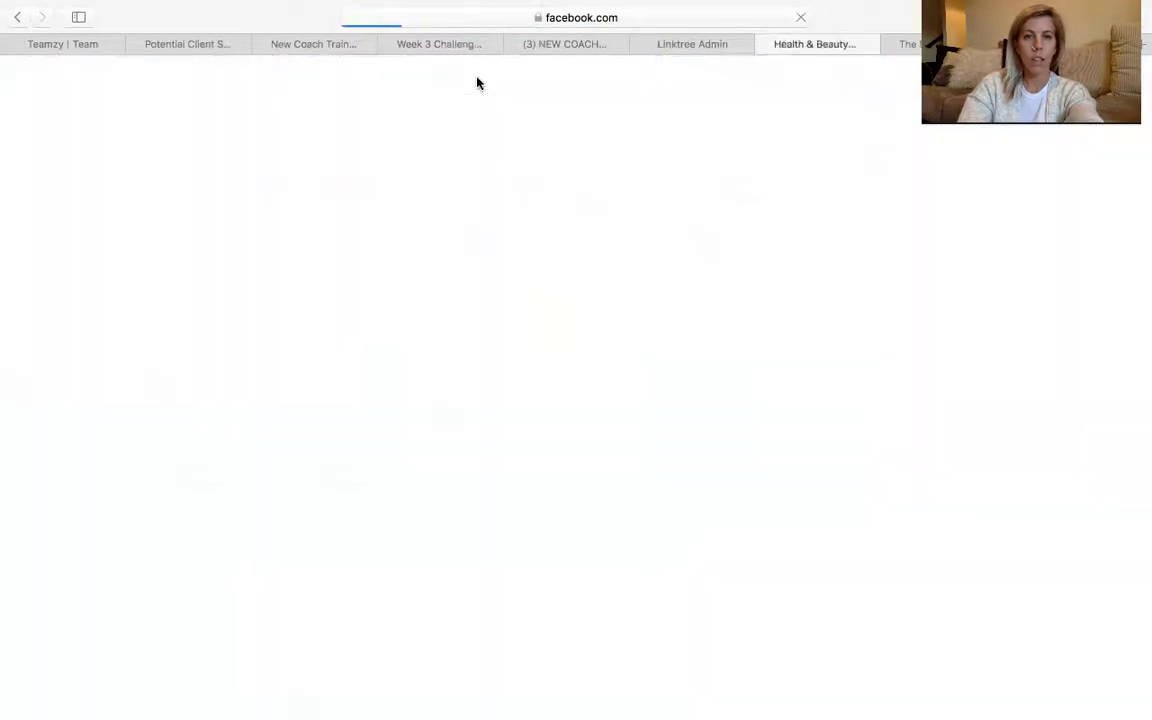
left_click(600, 18)
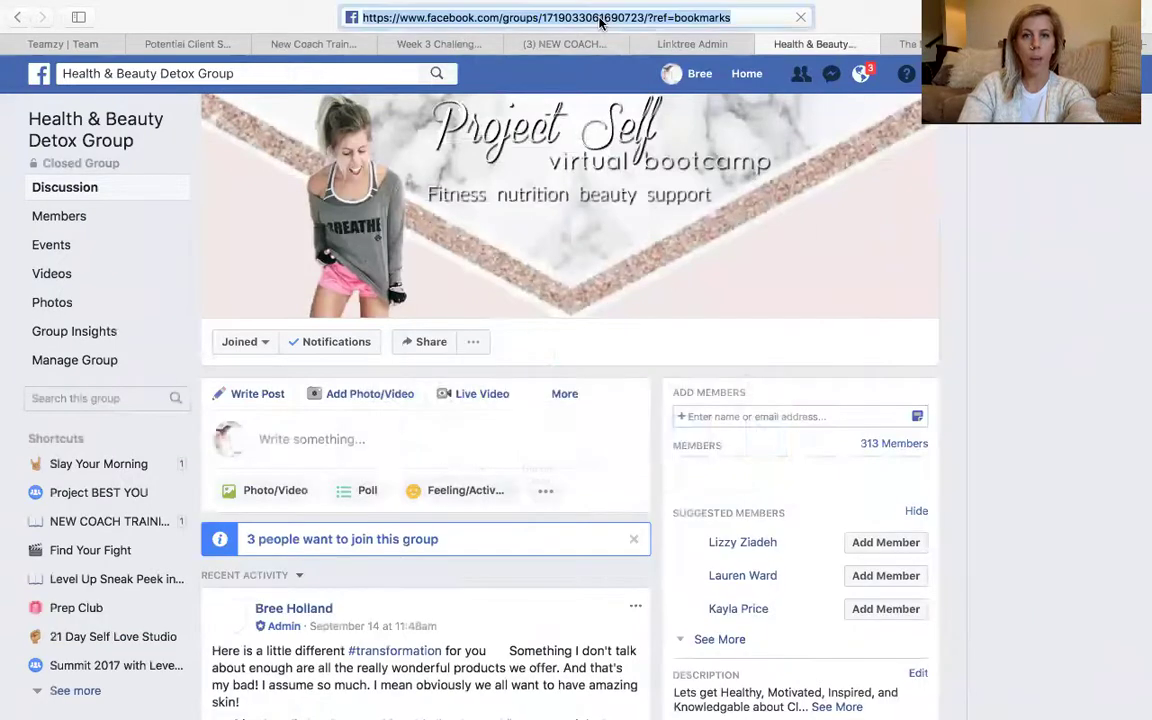
right_click(600, 20)
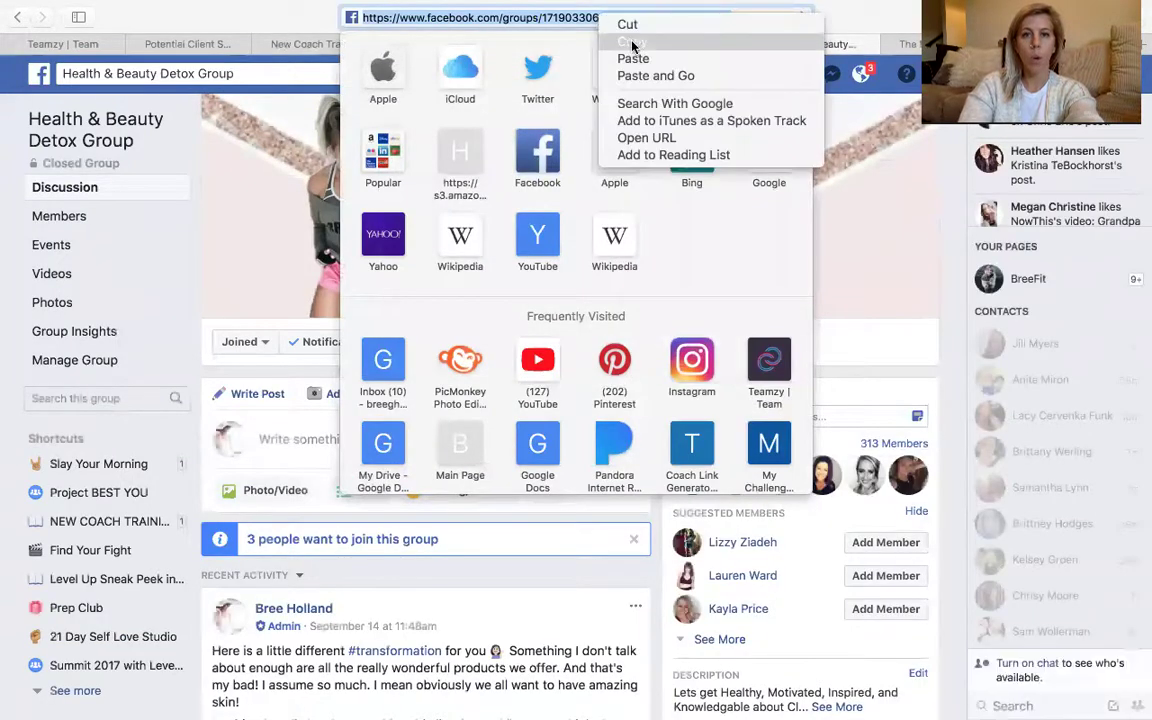
left_click(620, 39)
left_click(903, 40)
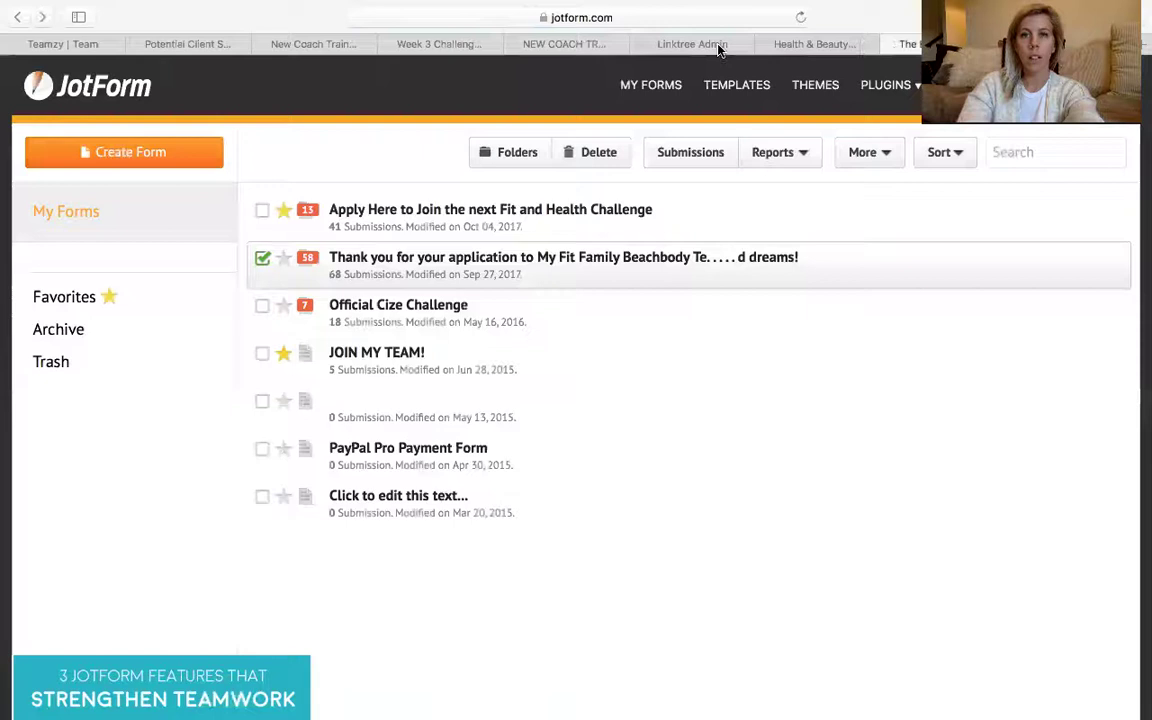
Paste the Facebook group address into the new link's URL field.
left_click(660, 41)
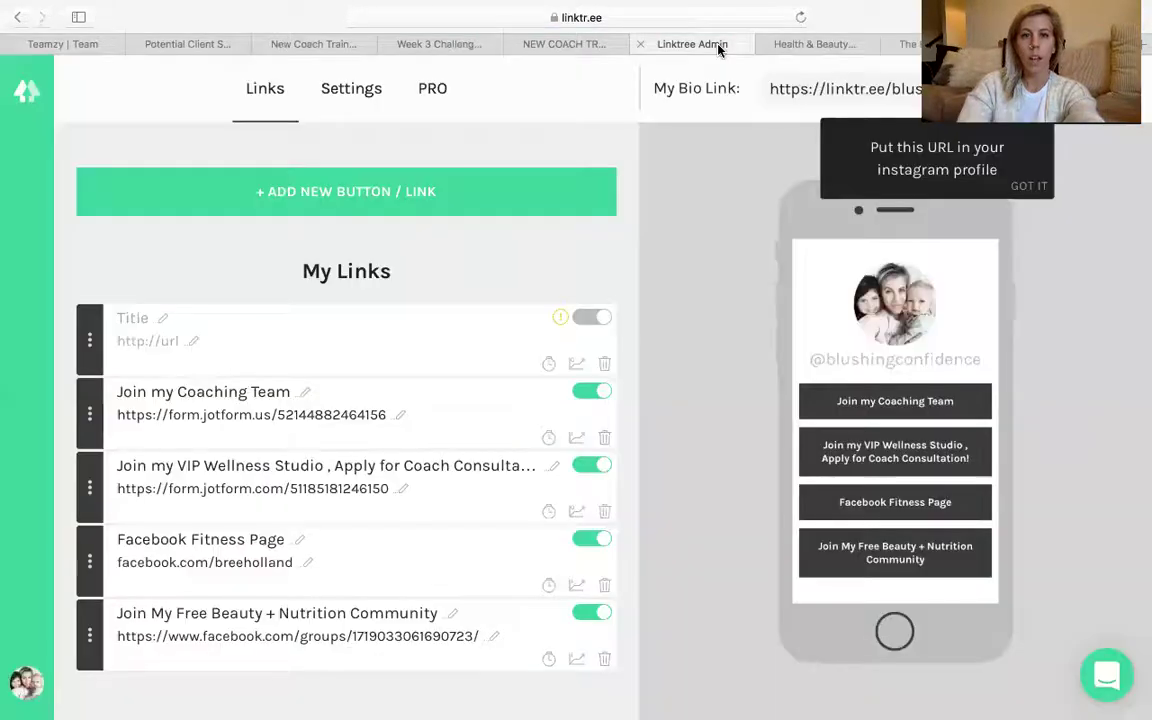
right_click(140, 345)
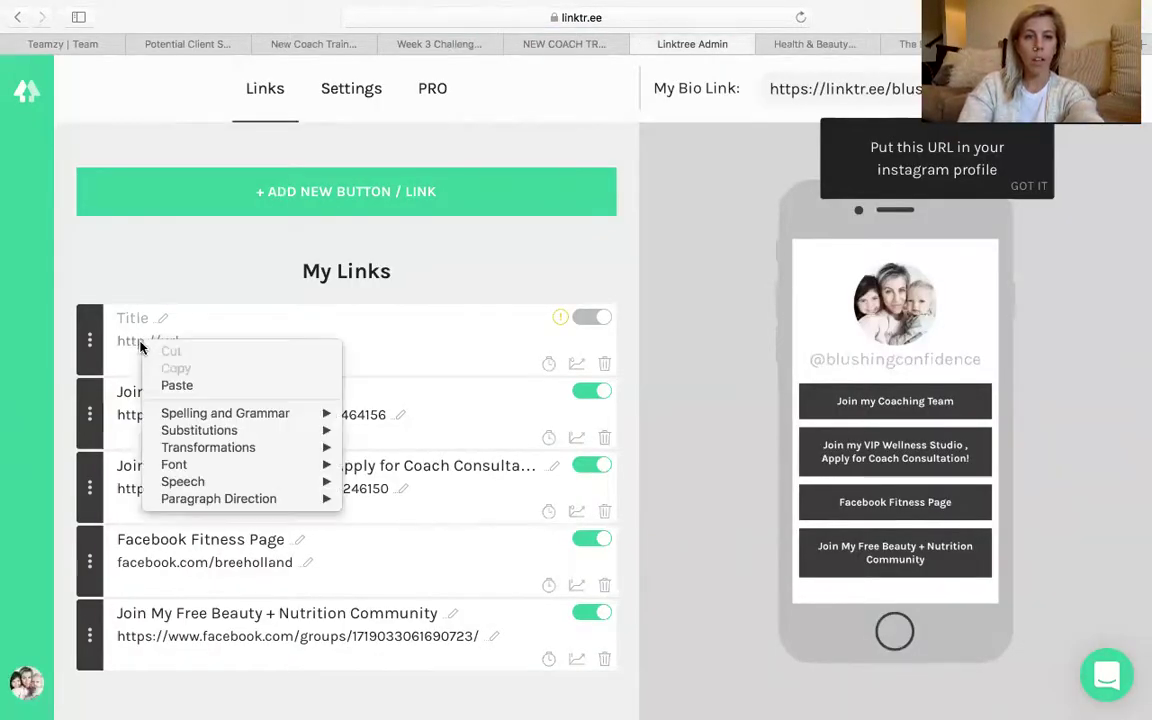
left_click(194, 384)
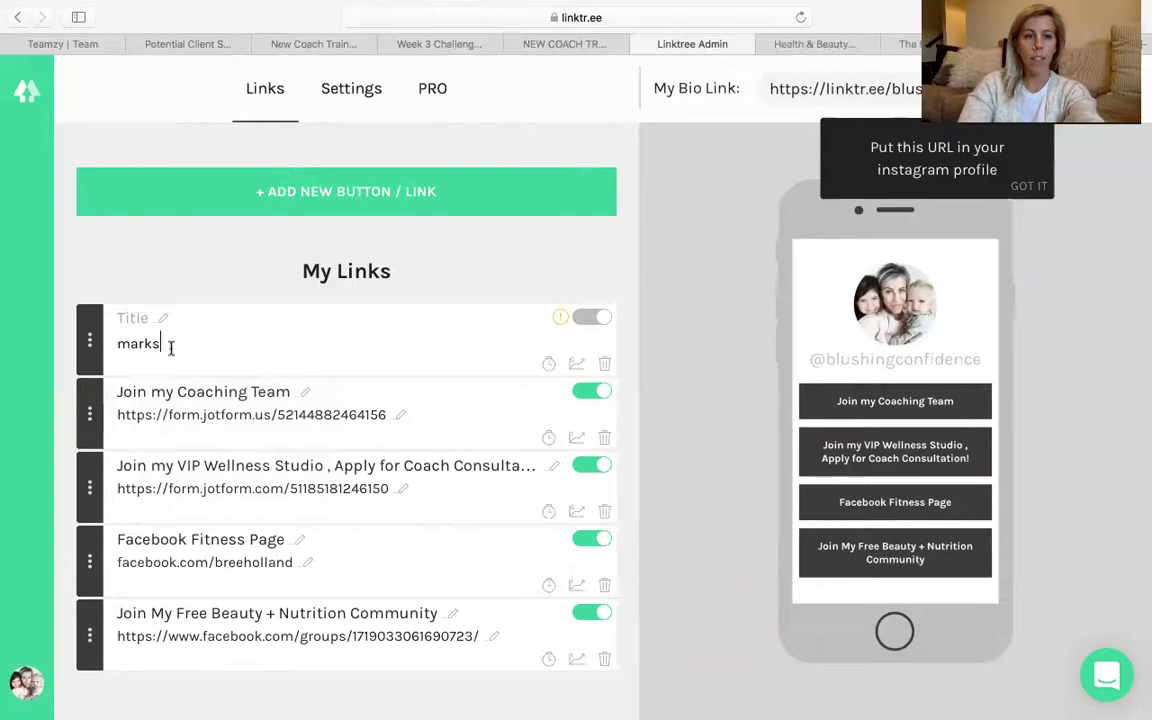
key("super+a")
key("super+v")
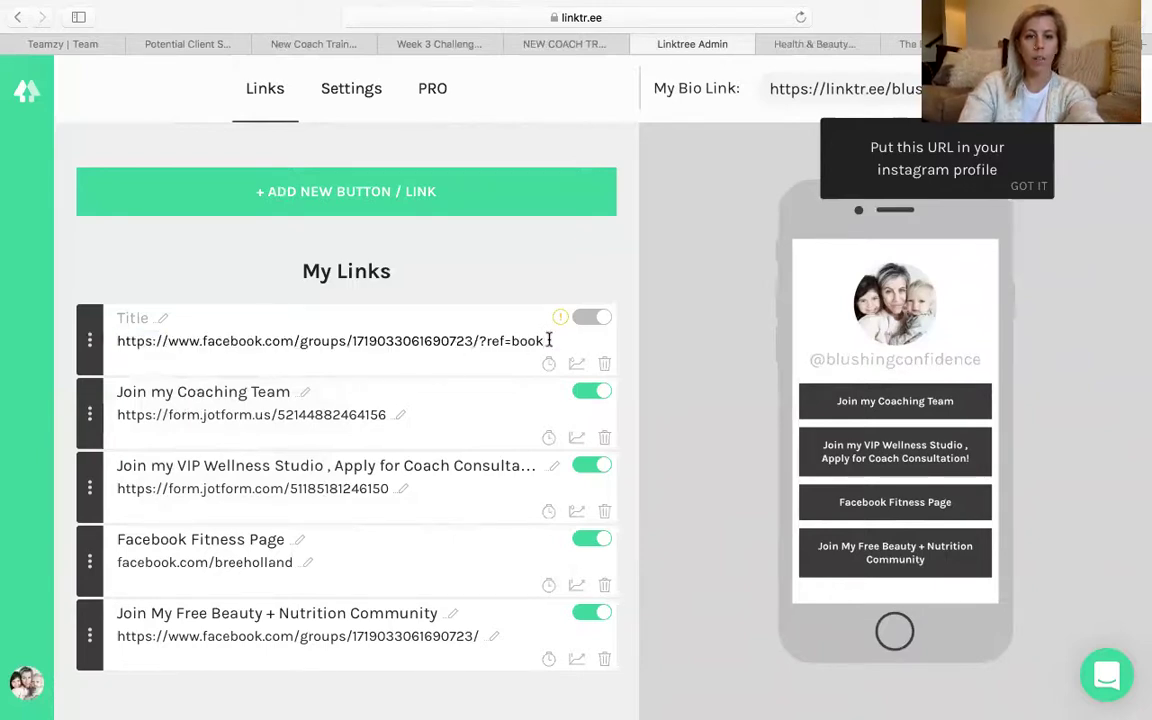
key("super+a")
key("BackSpace")
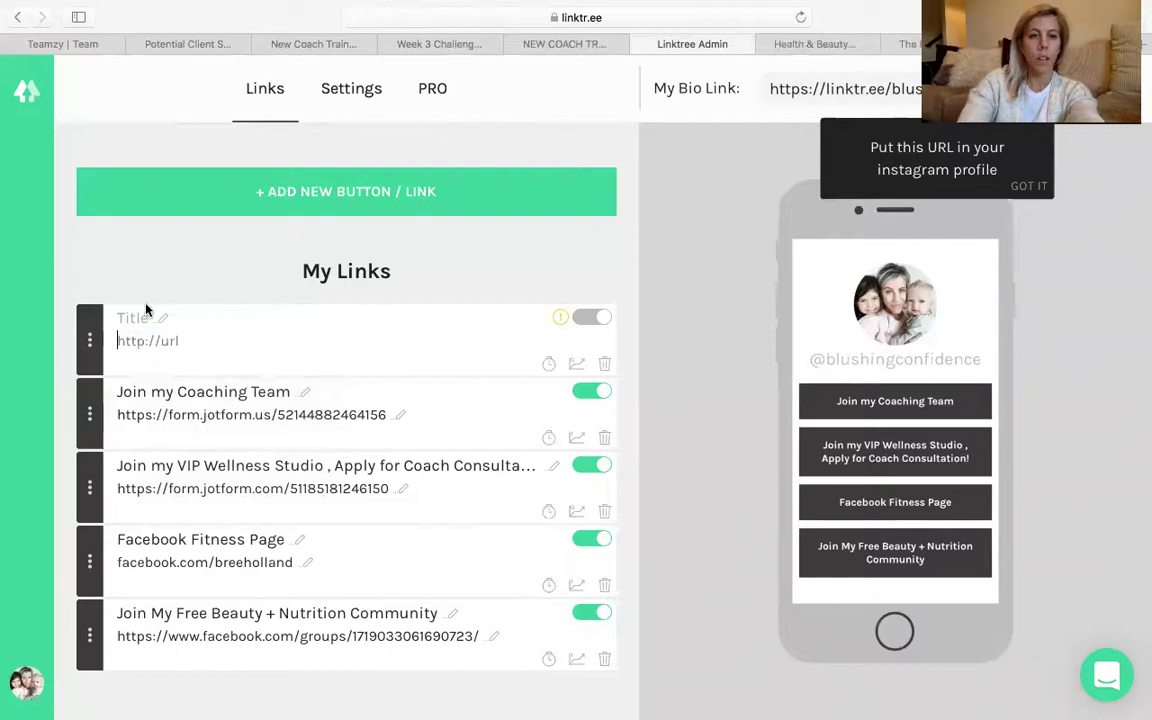
right_click(145, 341)
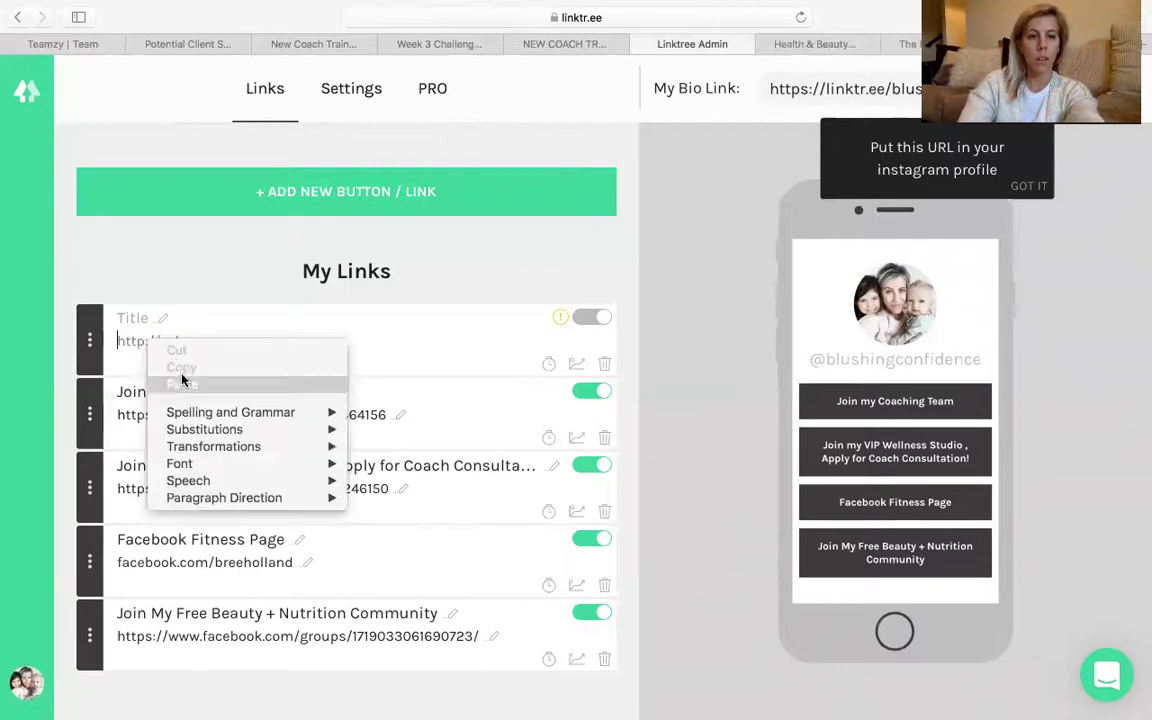
left_click(182, 380)
left_click(153, 322)
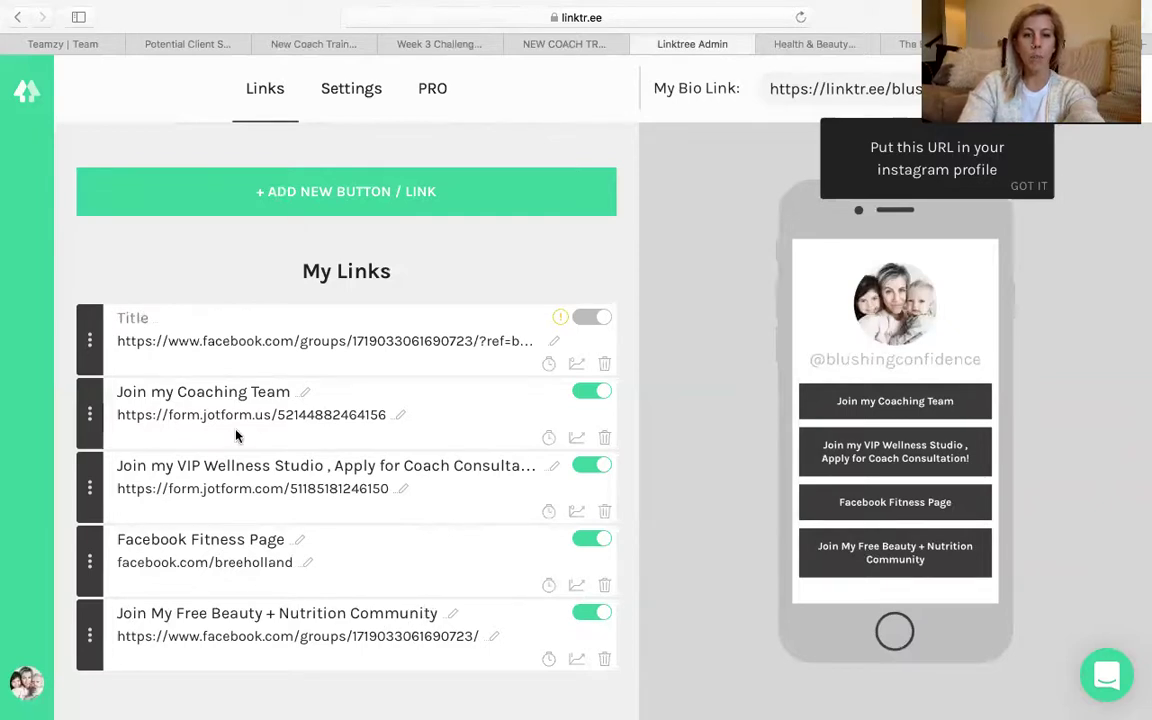
Trim the address, then delete it entirely from the URL field.
left_click(293, 340)
key("BackSpace")
key("BackSpace")
key("BackSpace")
key("BackSpace")
key("BackSpace")
key("BackSpace")
key("BackSpace")
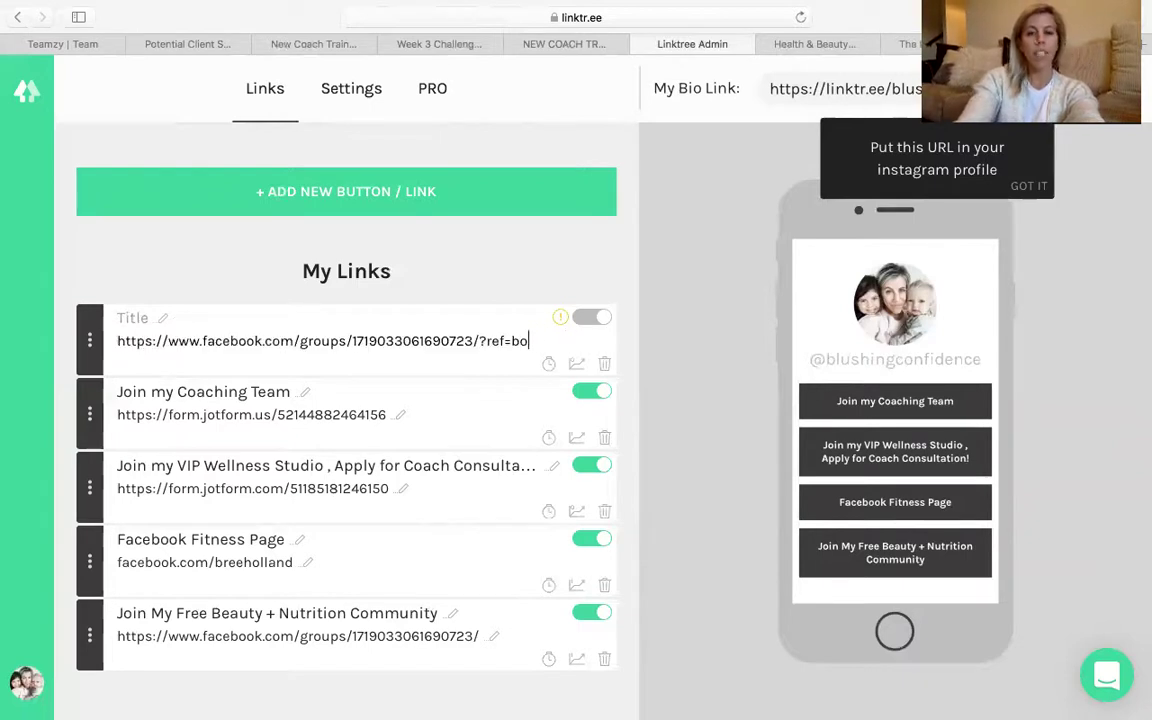
left_click_drag(524, 340, 51, 347)
key("BackSpace")
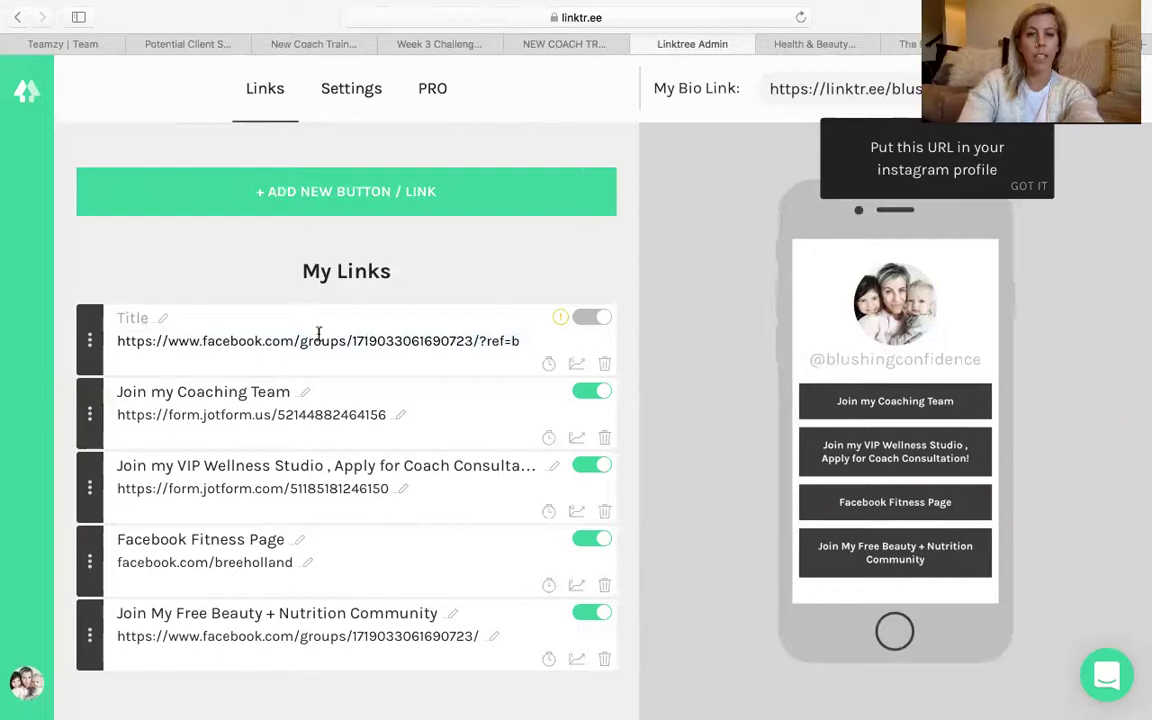
left_click_drag(521, 340, 104, 340)
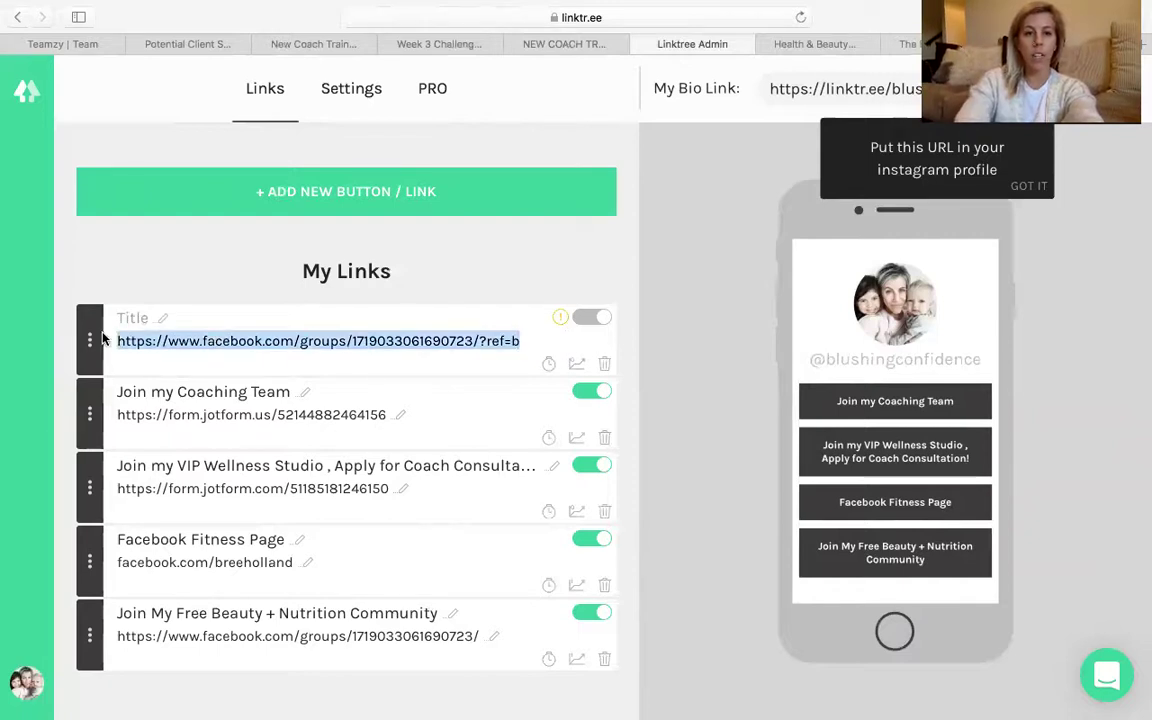
key("BackSpace")
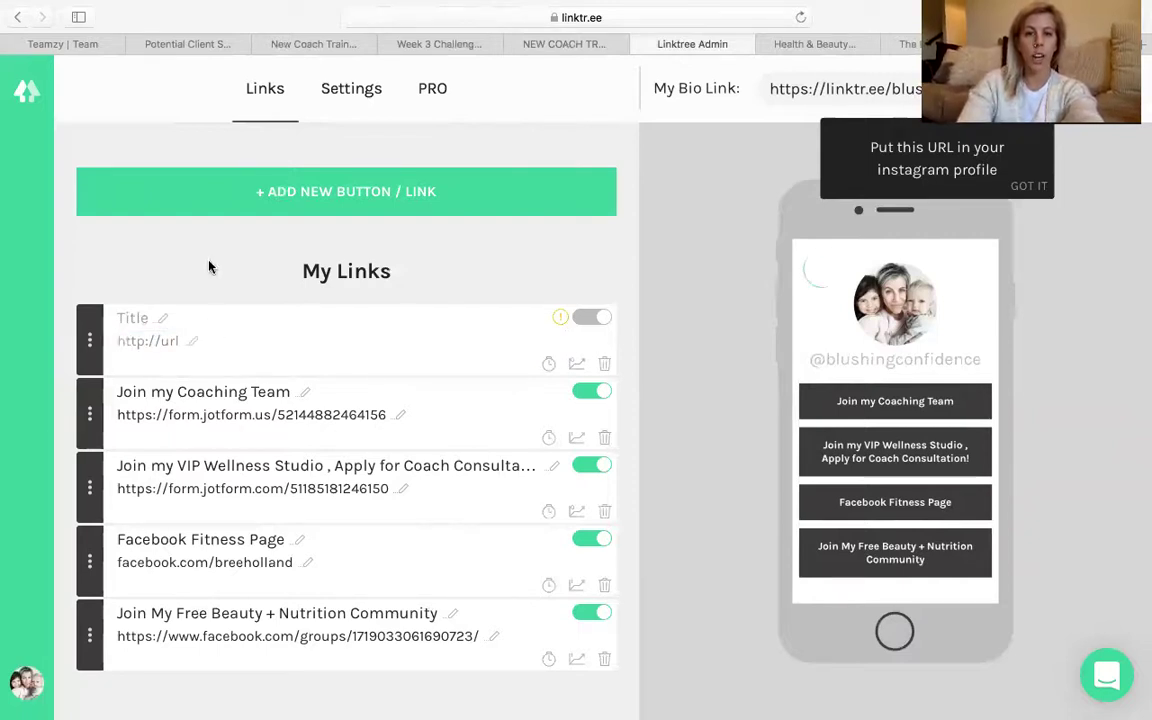
Delete the empty untitled link and confirm the deletion.
left_click(604, 364)
left_click(603, 390)
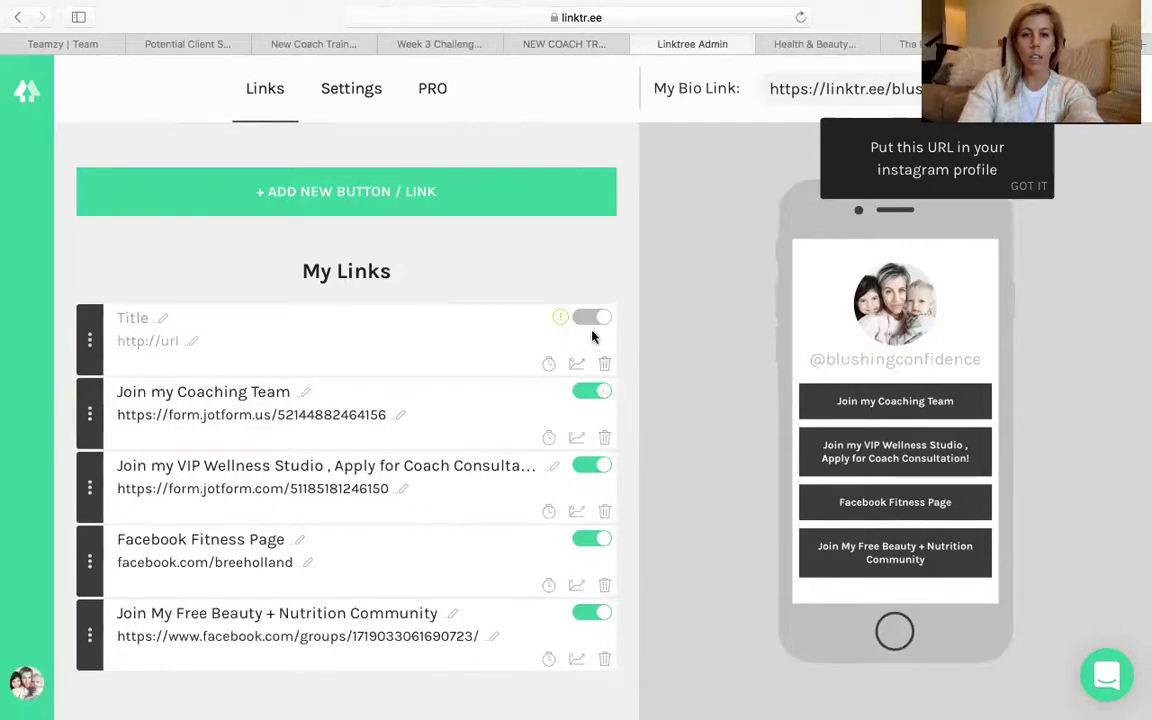
left_click(605, 364)
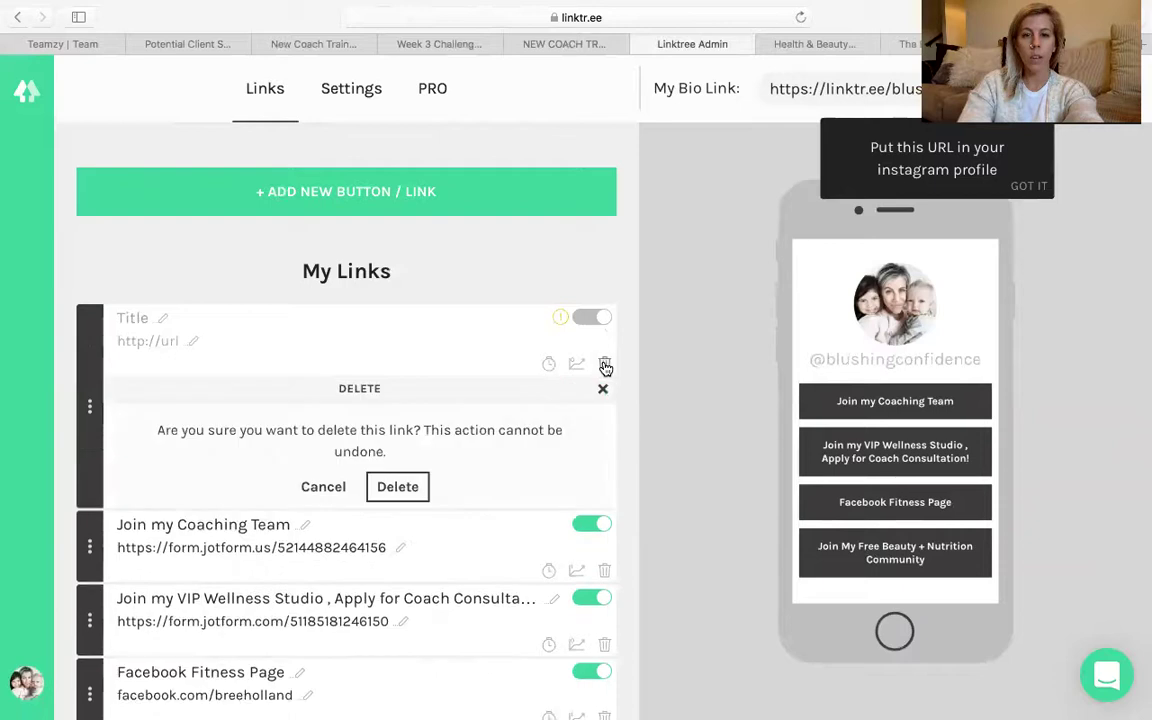
left_click(399, 490)
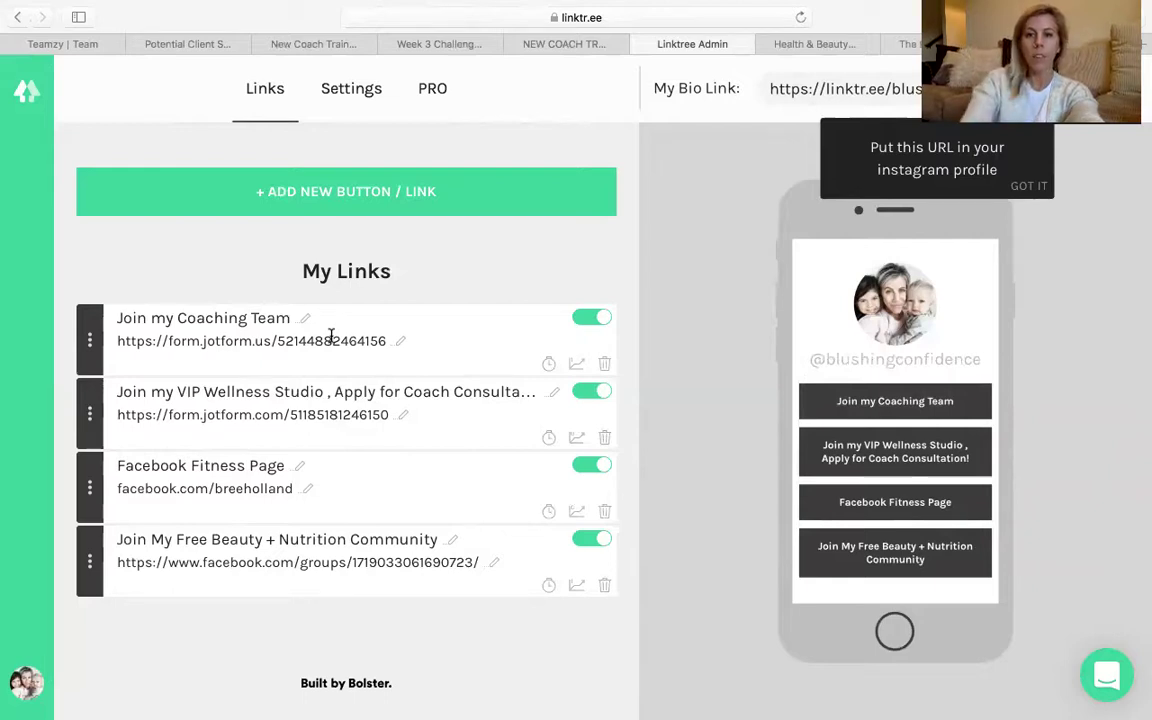
left_click(258, 177)
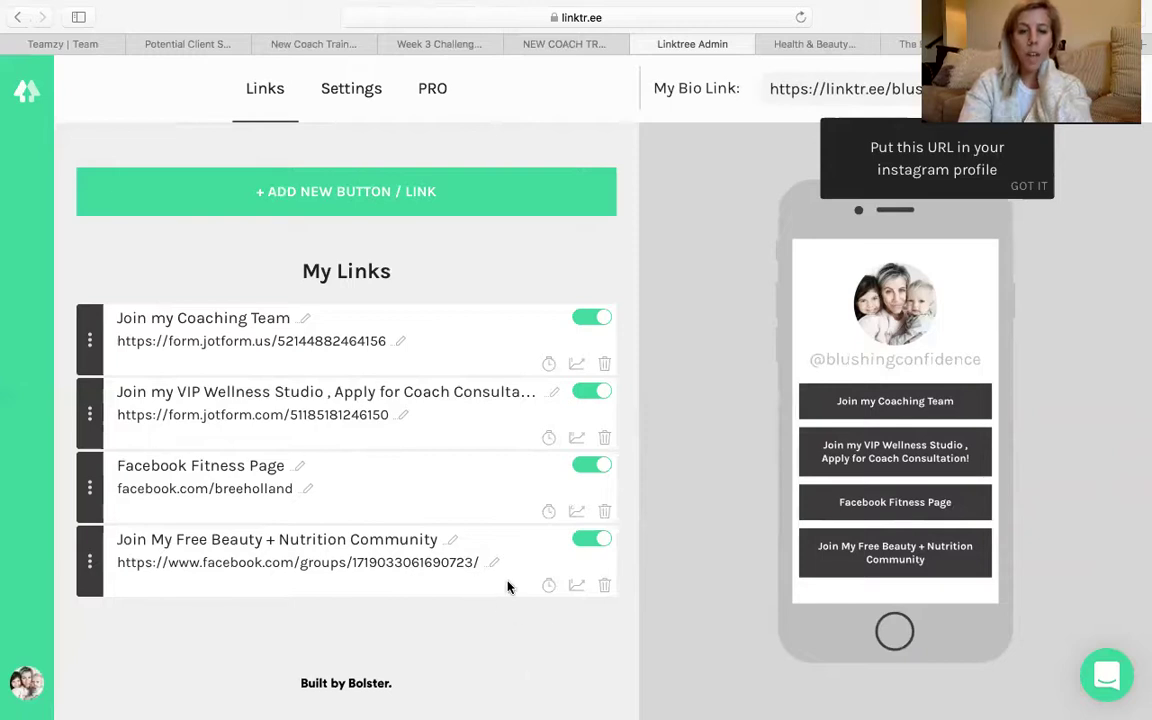
left_click(599, 543)
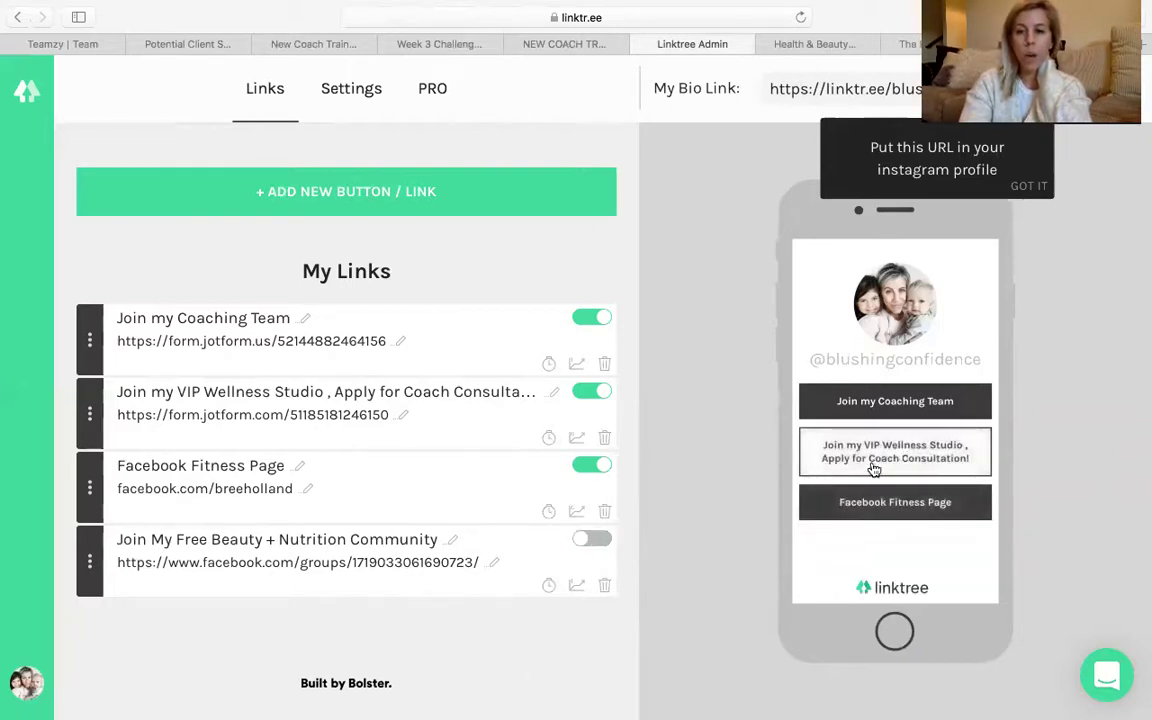
left_click(592, 539)
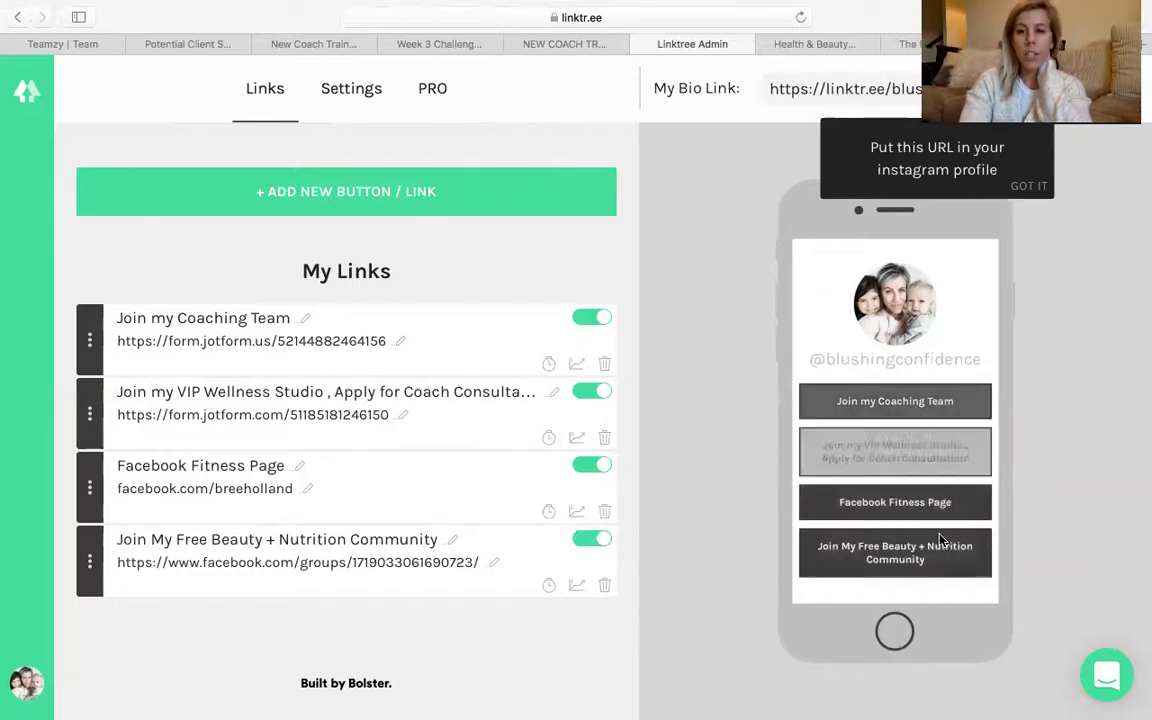
mouse_move(735, 10)
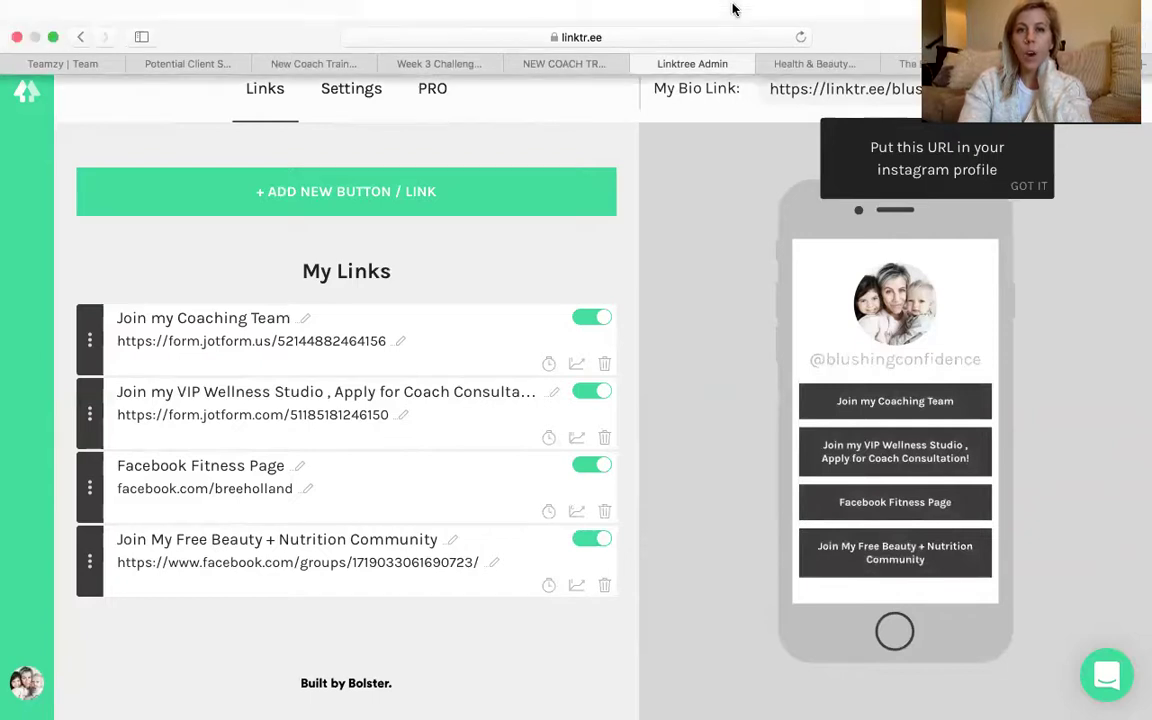
Copy the My Bio Link address shown at the top of the Linktree admin page.
left_click(55, 37)
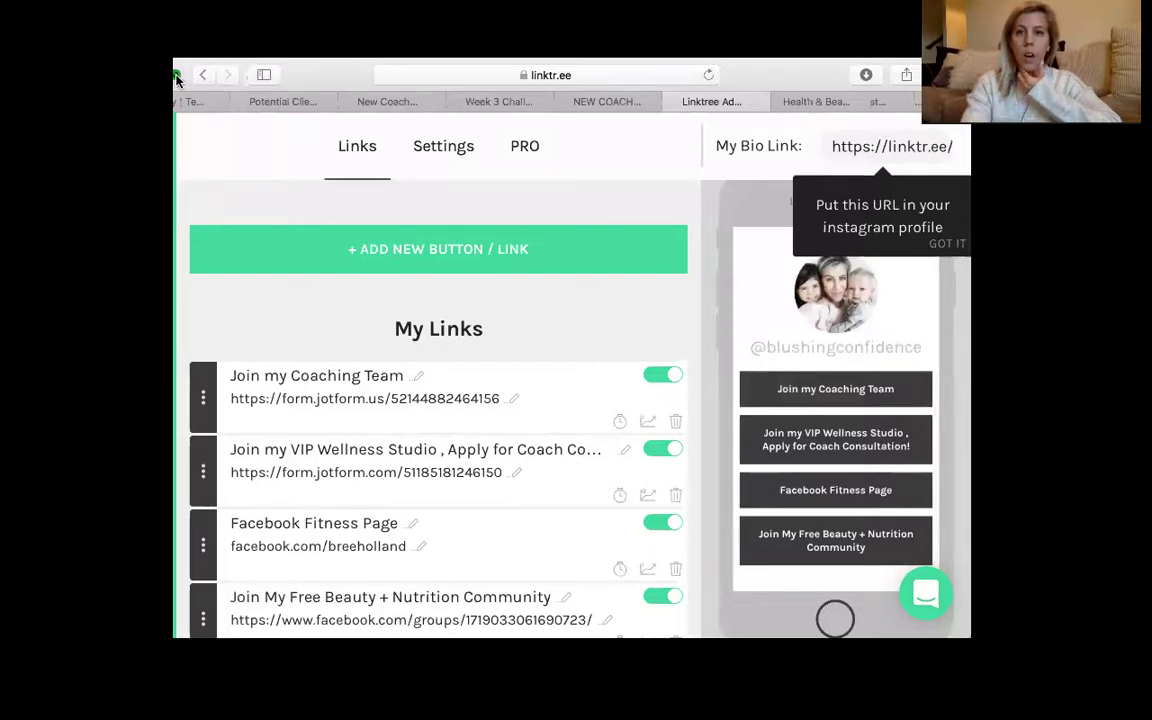
left_click(176, 76)
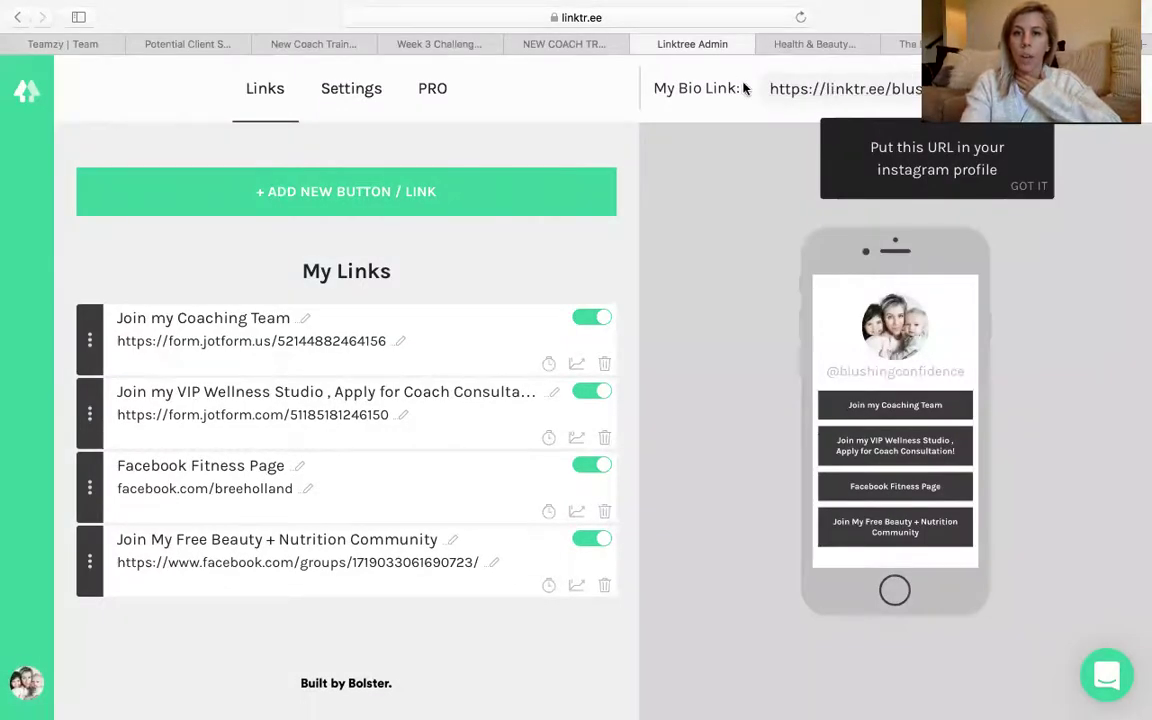
right_click(895, 88)
left_click(936, 219)
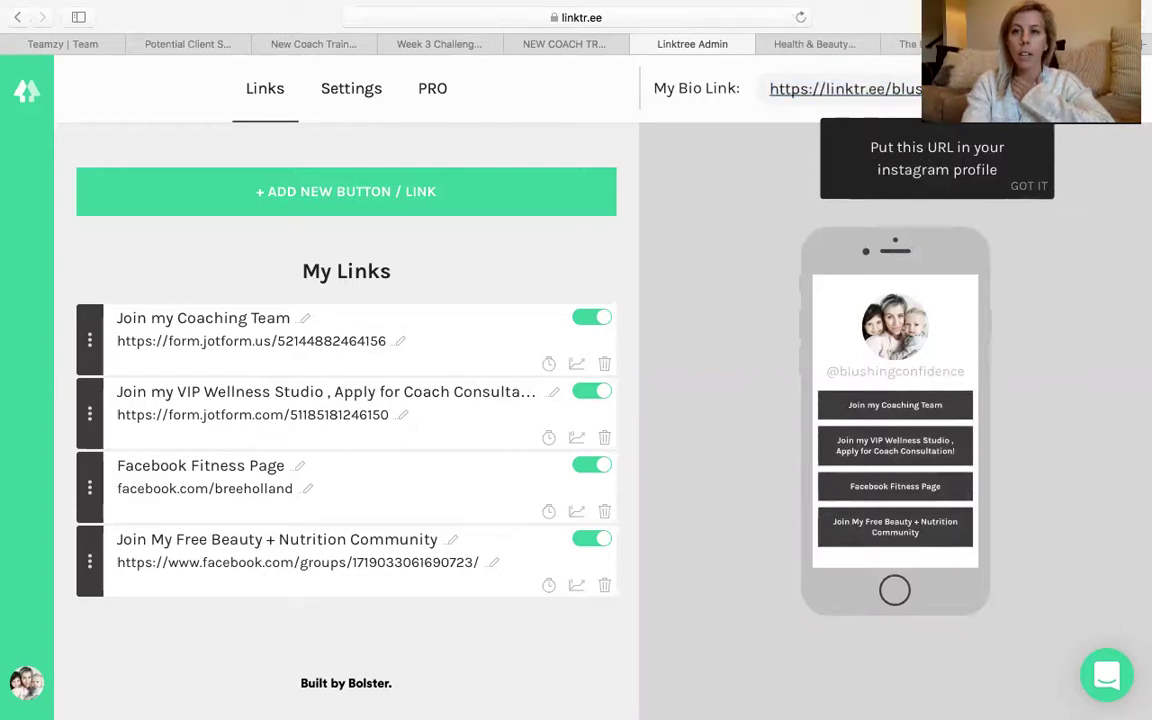
Preview the public Linktree bio page in a new tab, then load instagram.com in the Facebook tab.
left_click(800, 88)
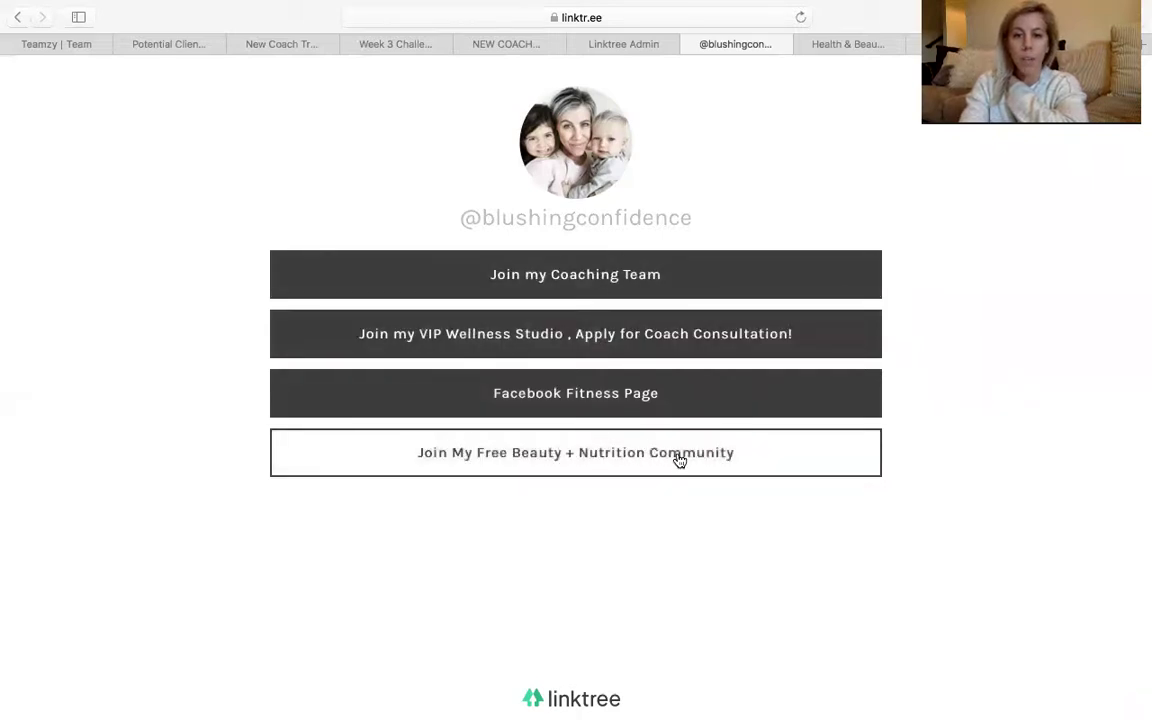
left_click(848, 44)
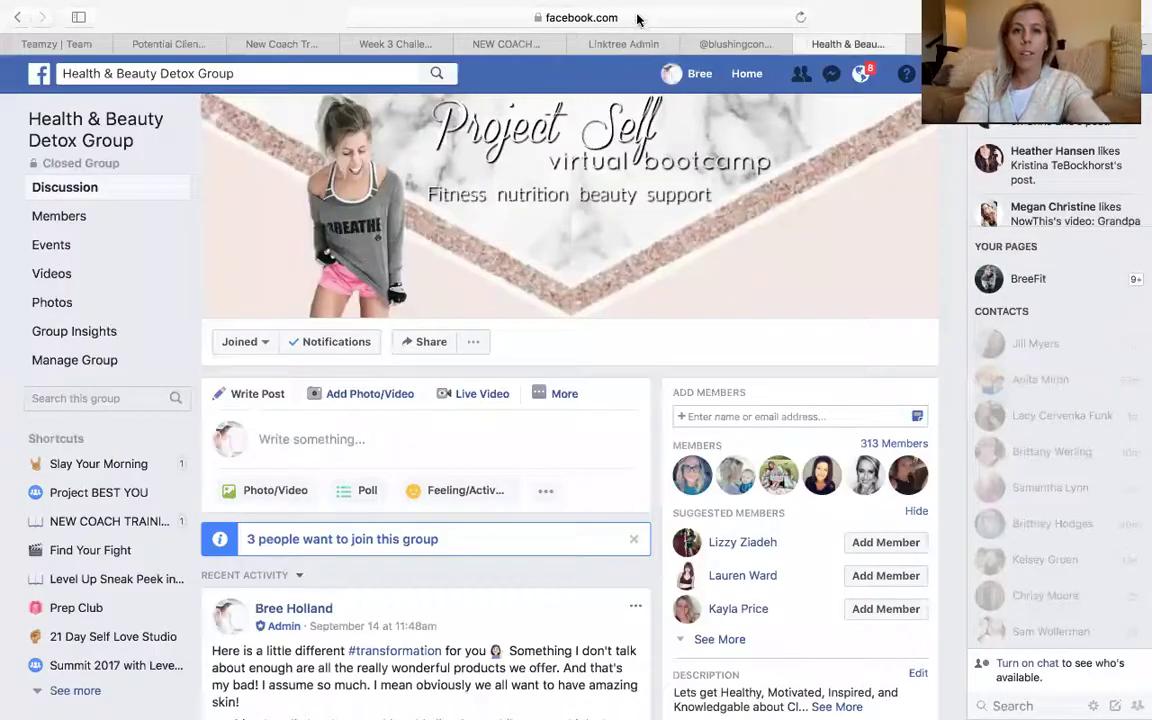
left_click(637, 17)
type("insta")
key("Return")
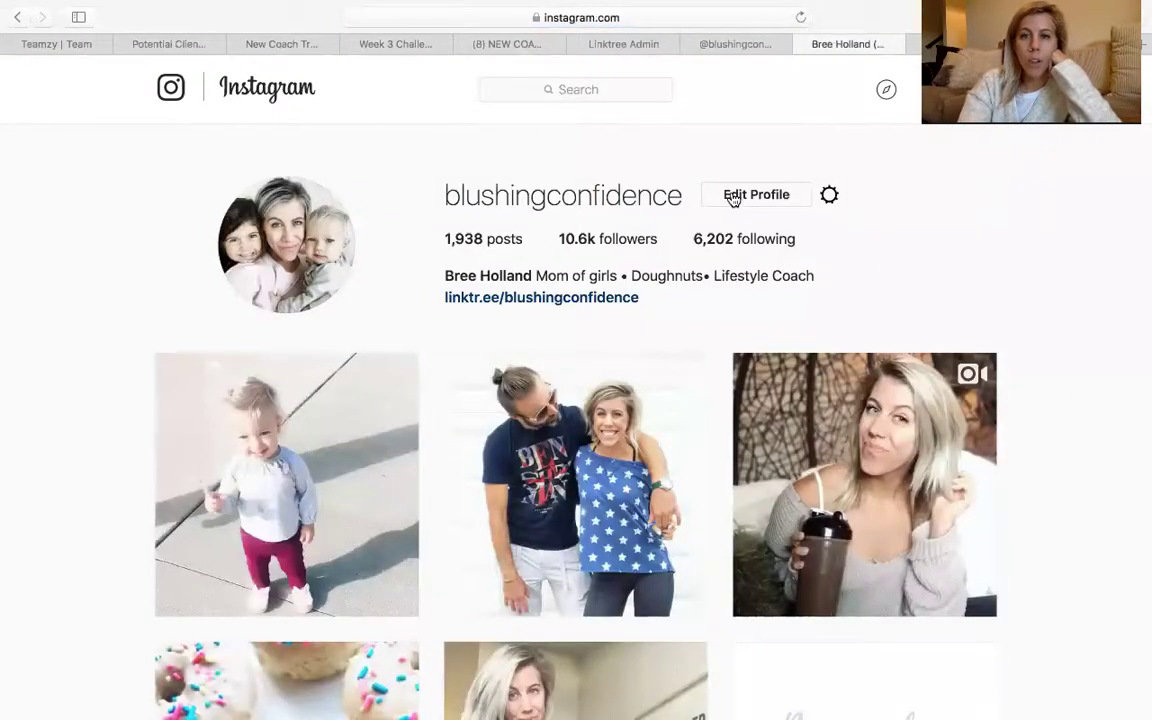
Open Instagram's Edit Profile page and check that the Website field holds the linktr.ee address.
left_click(733, 197)
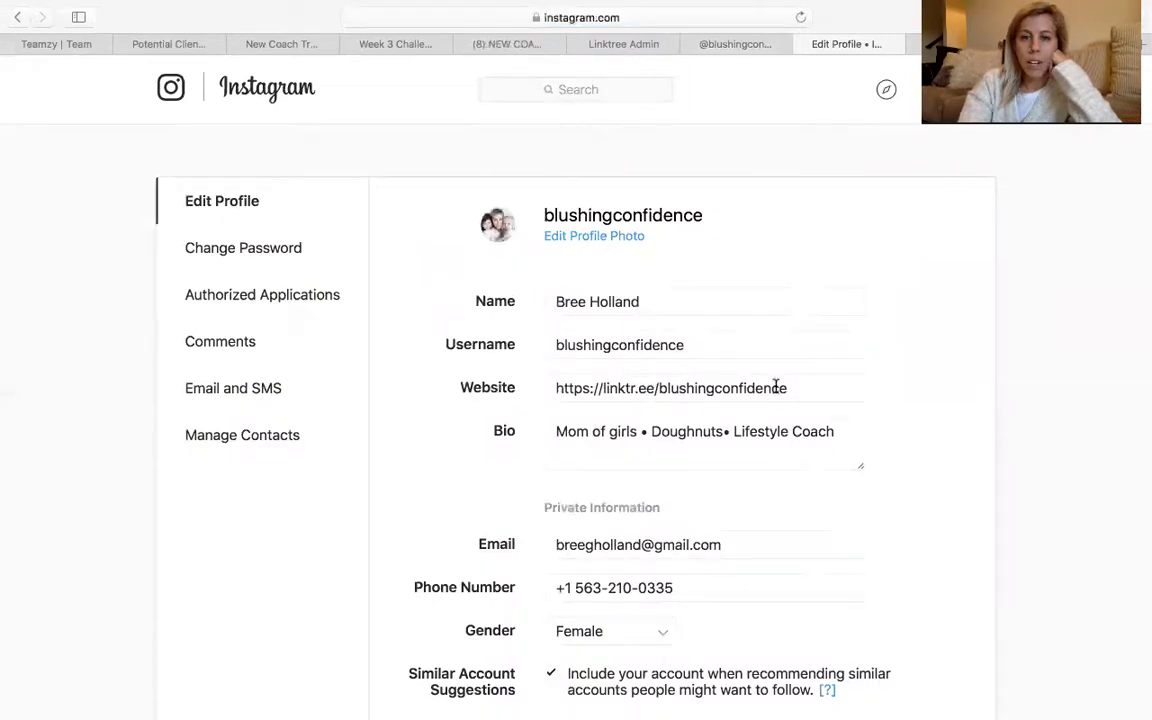
left_click_drag(799, 392, 522, 391)
left_click(411, 419)
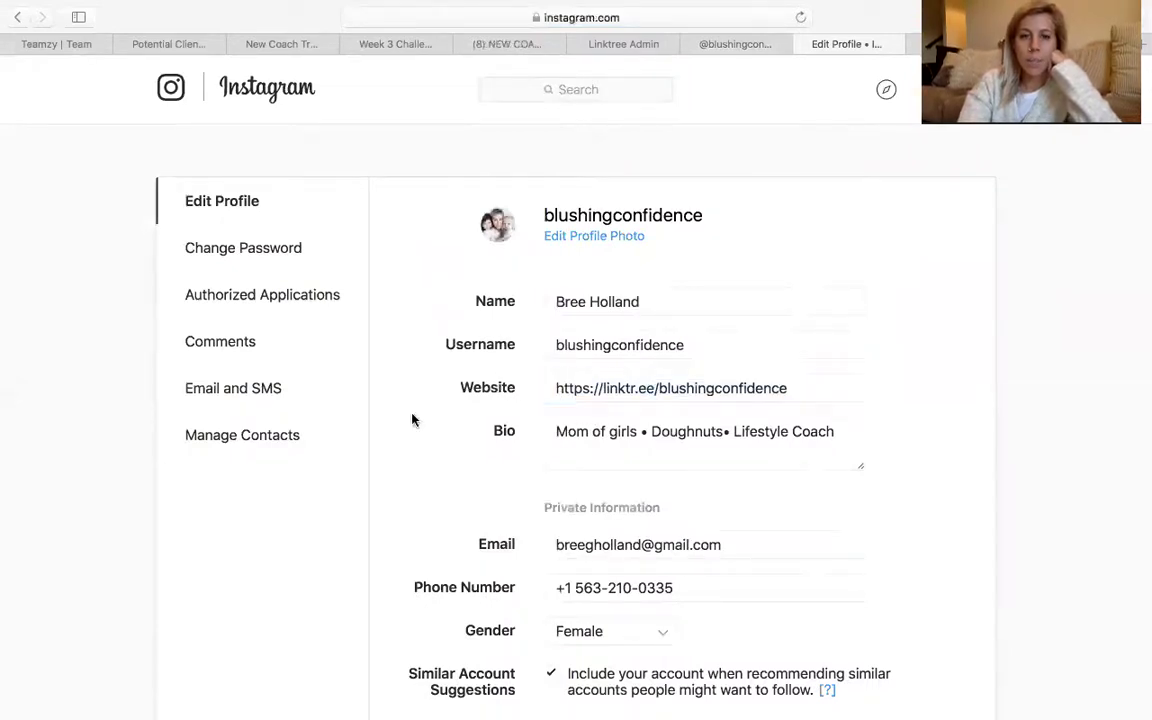
Scroll down to the Submit button and leave the browser's full-screen mode.
scroll(540, 375, "down", 3)
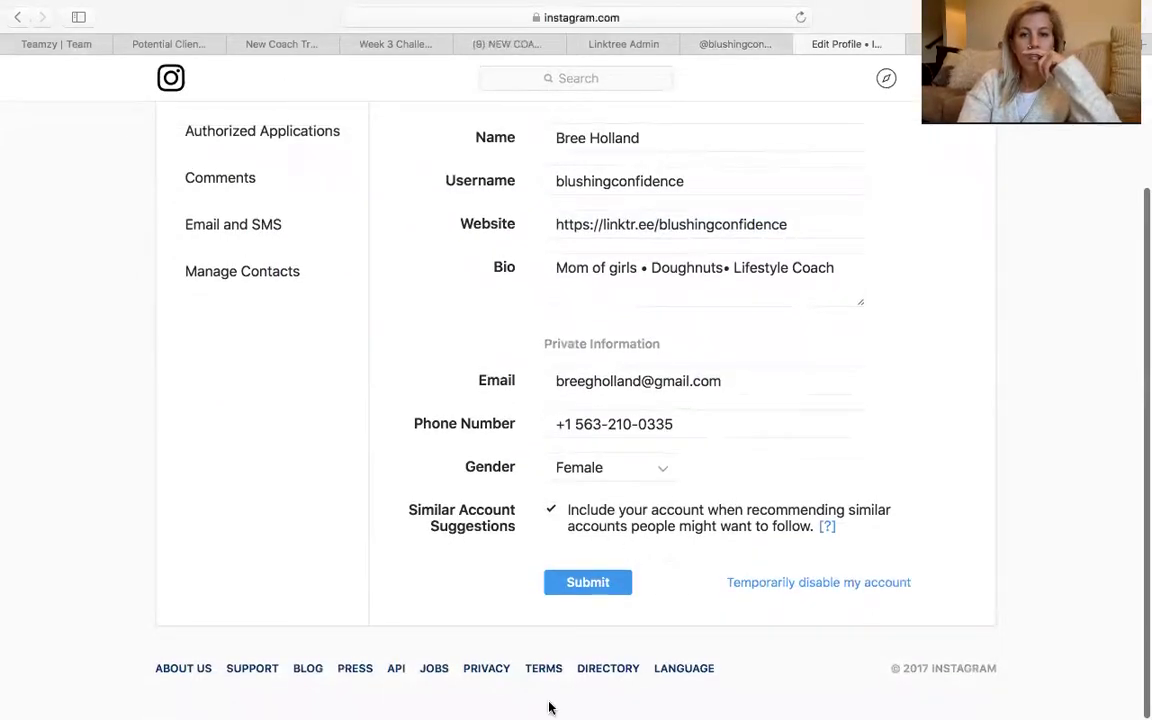
mouse_move(843, 8)
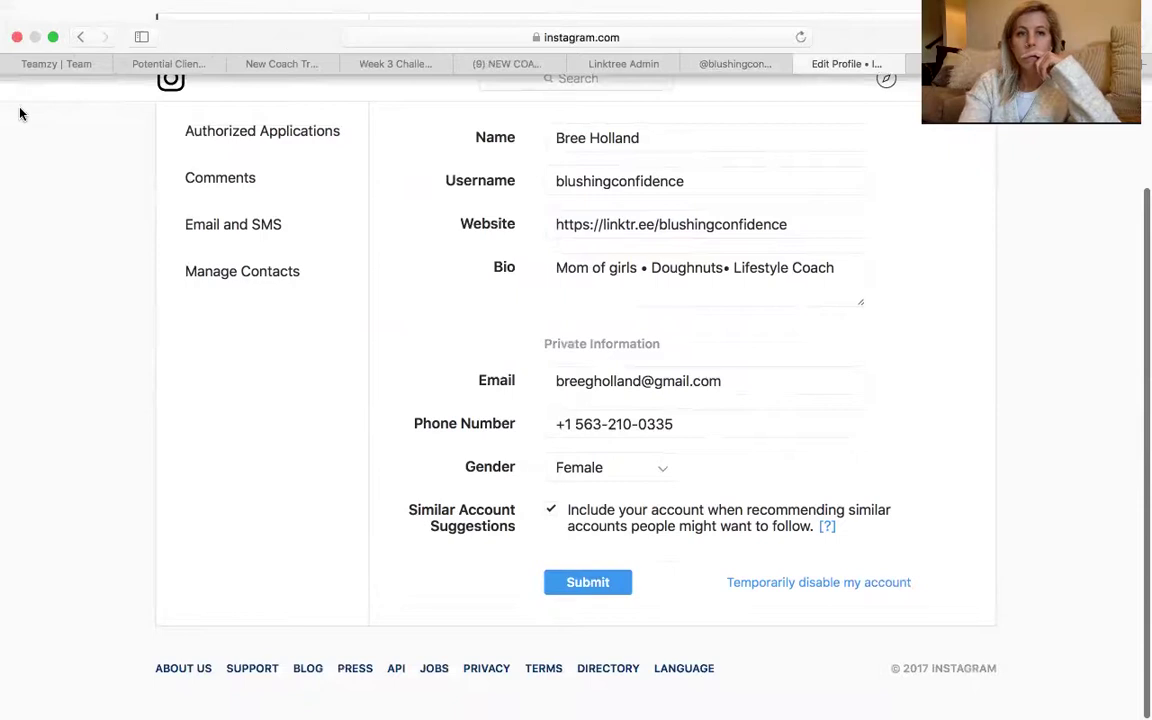
left_click(53, 40)
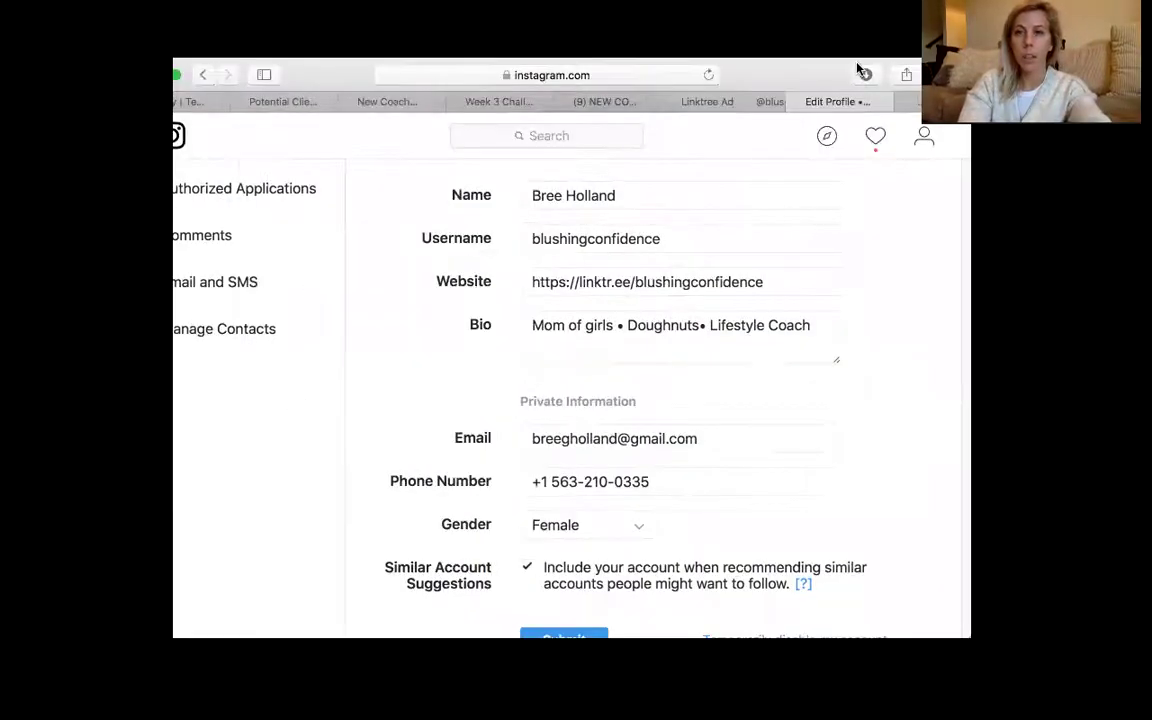